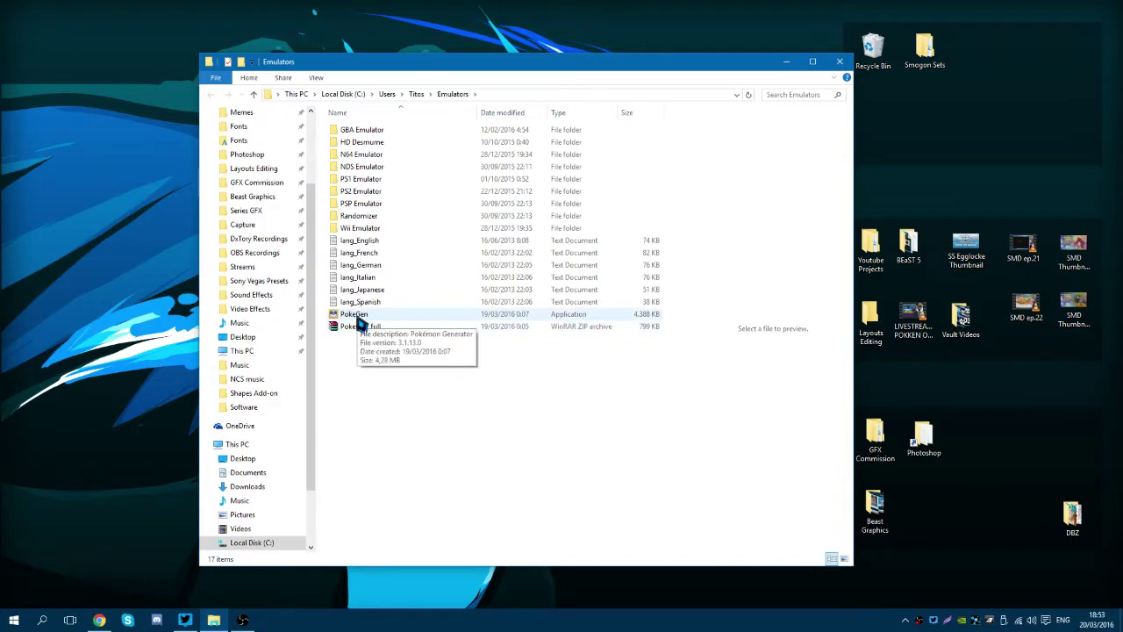
- Close the Emulators folder window and launch PokeGen, moving its window slightly aside on the desktop
{"action": "left_click", "coordinate": [839, 62]}
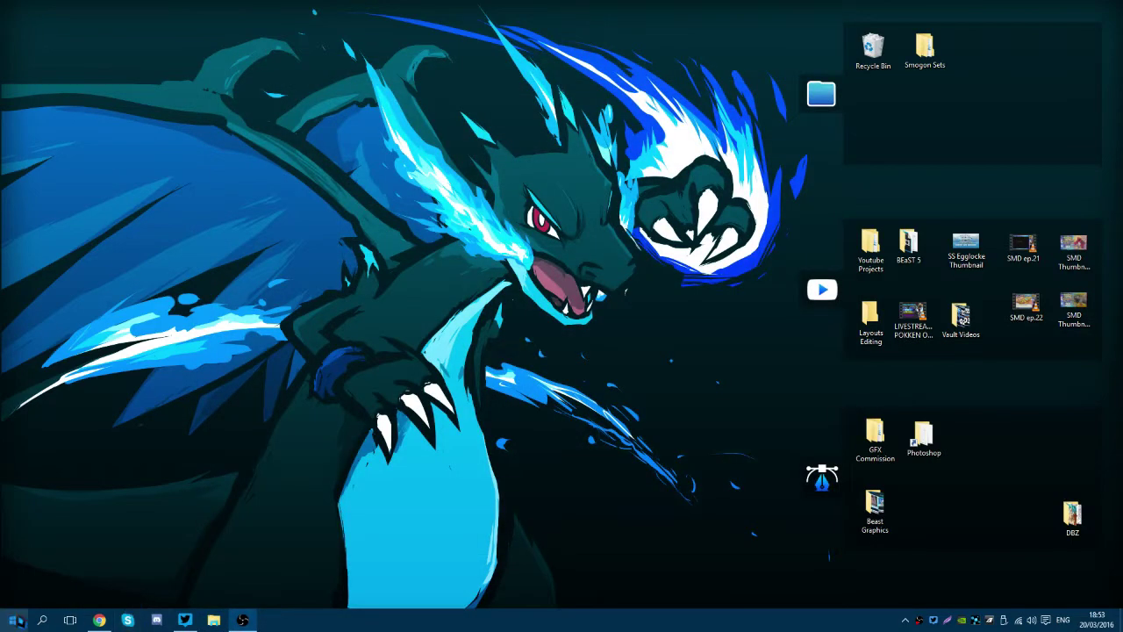
{"action": "left_click", "coordinate": [16, 620]}
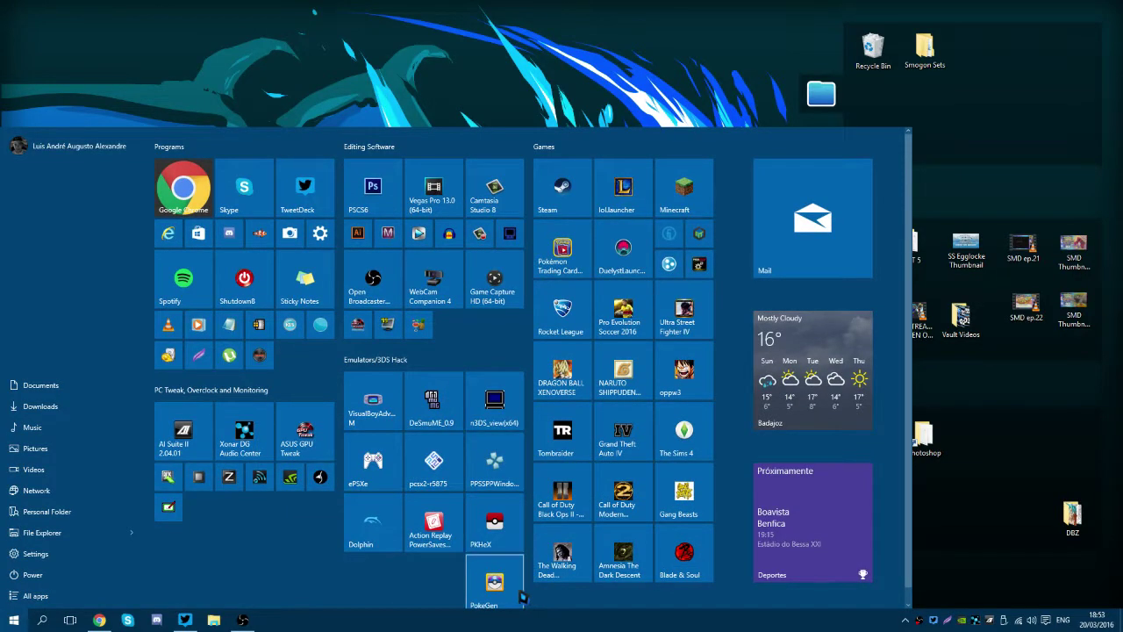
{"action": "left_click", "coordinate": [518, 593]}
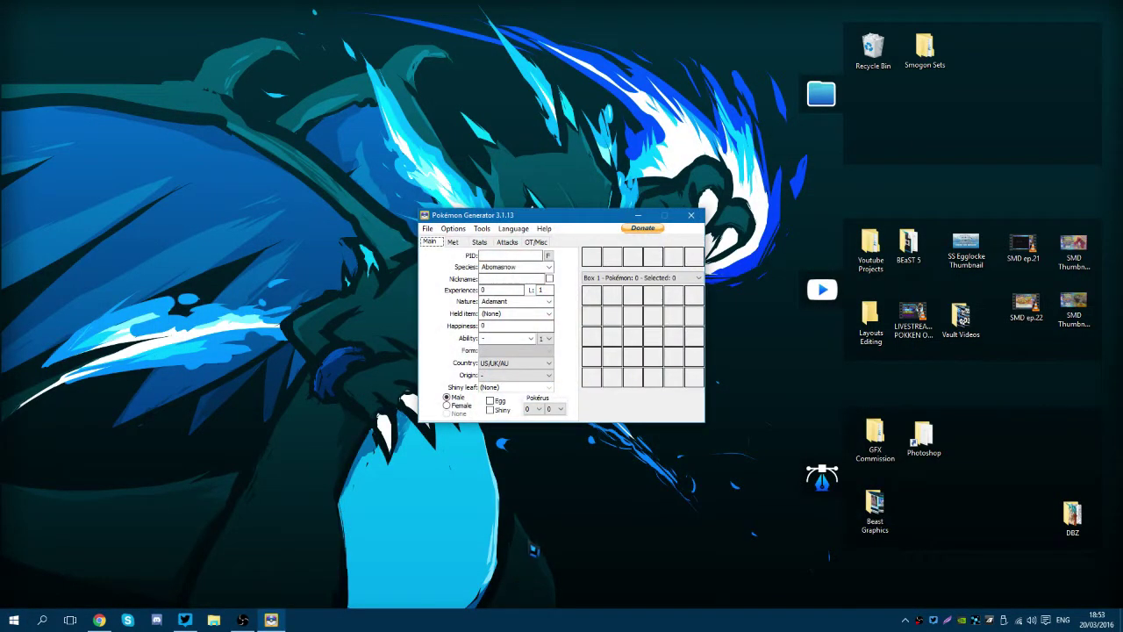
{"action": "left_click_drag", "start_coordinate": [597, 229], "coordinate": [548, 229]}
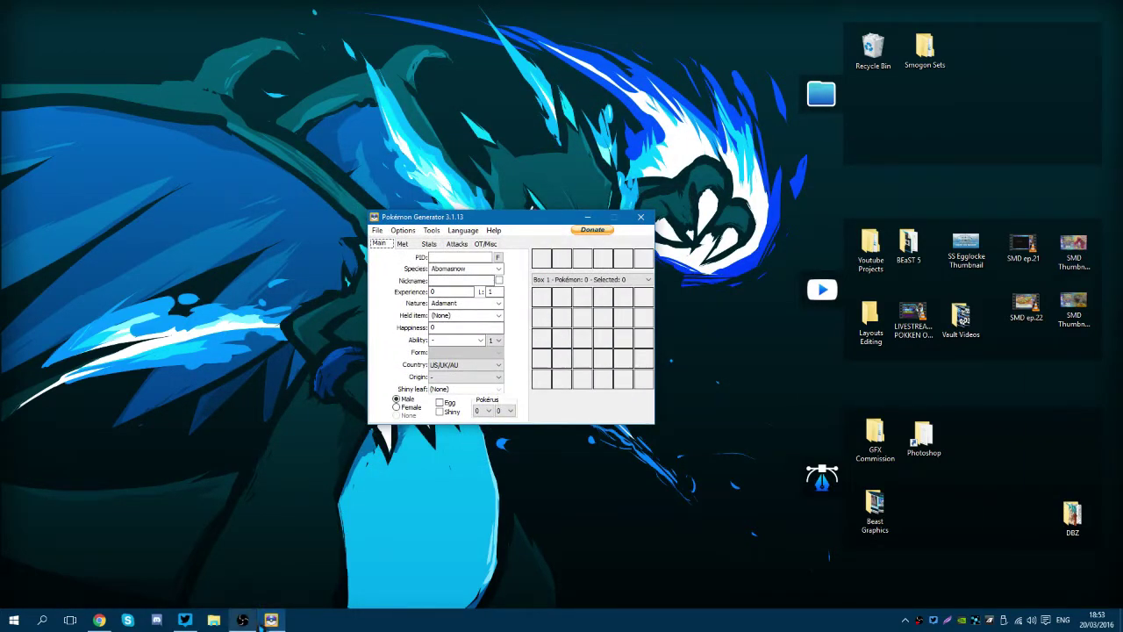
{"action": "left_click", "coordinate": [249, 619]}
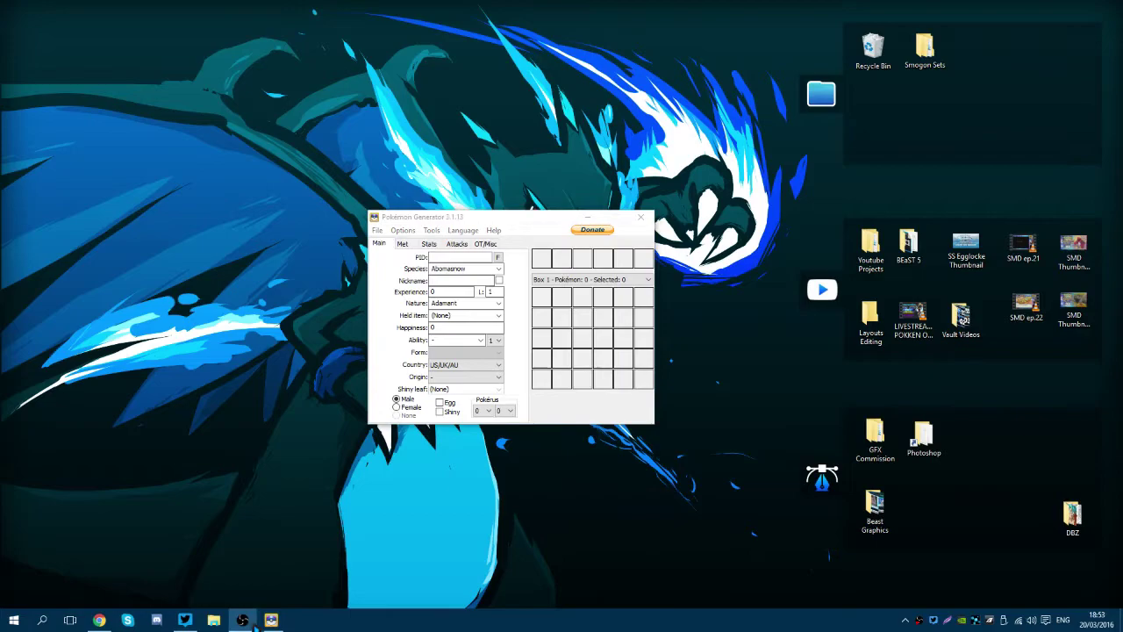
{"action": "left_click", "coordinate": [517, 227]}
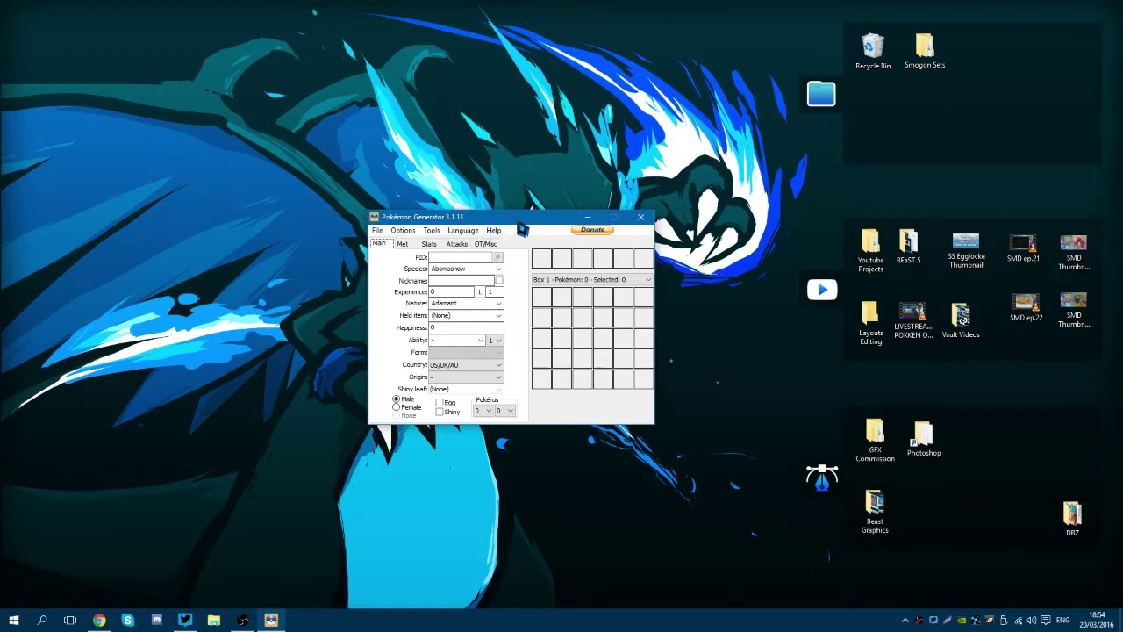
- Set the target game to Heart Gold/Soul Silver
{"action": "left_click", "coordinate": [405, 232]}
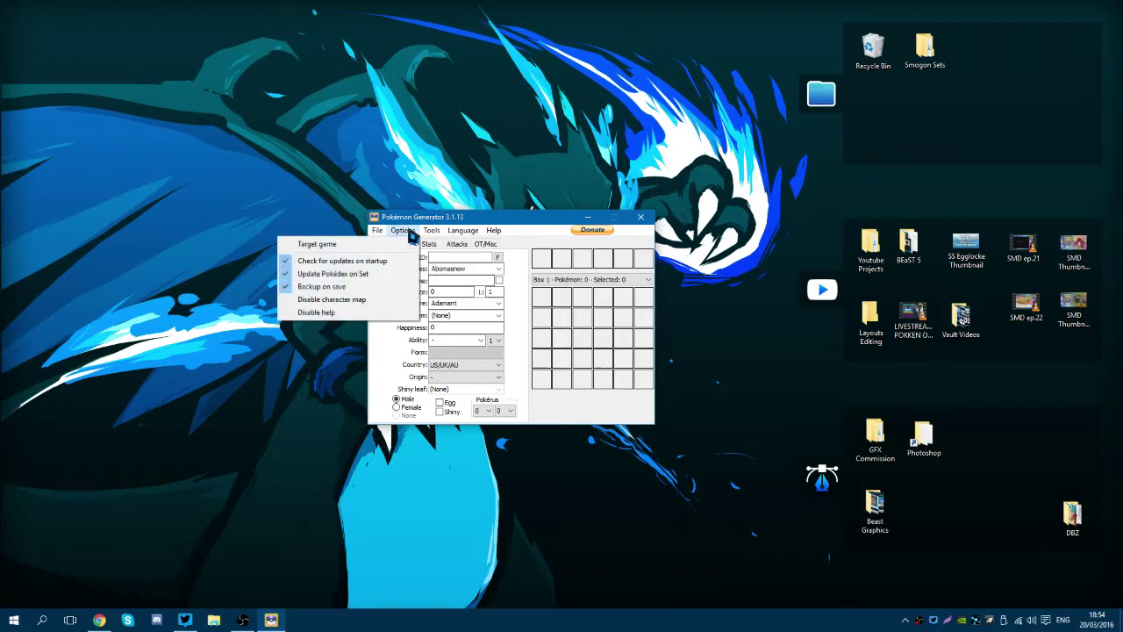
{"action": "mouse_move", "coordinate": [396, 245]}
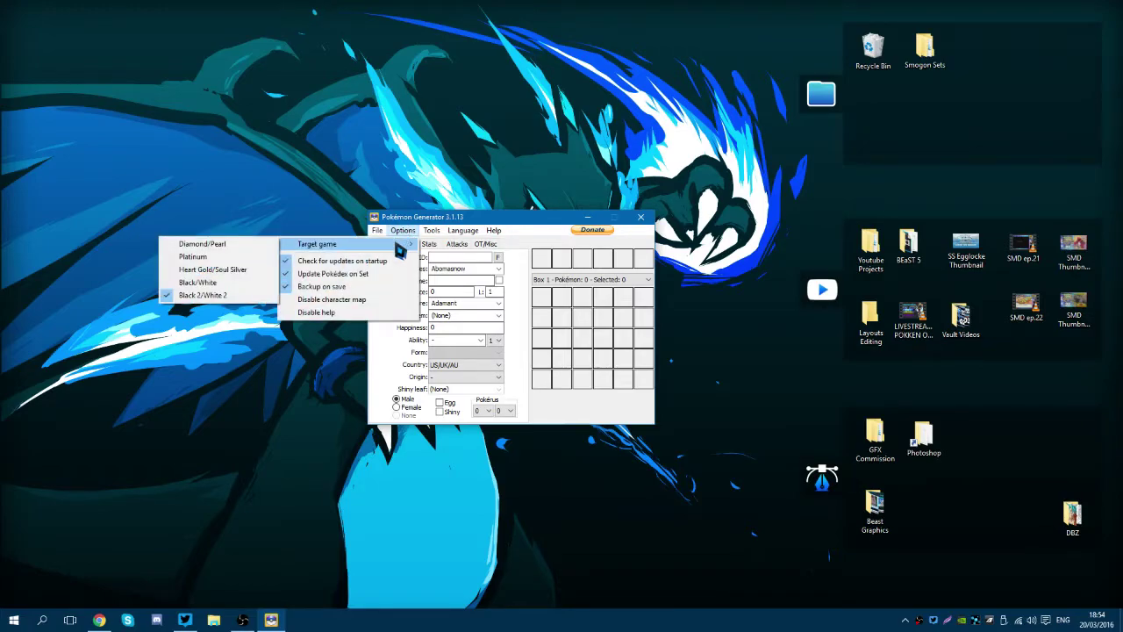
{"action": "left_click", "coordinate": [238, 273]}
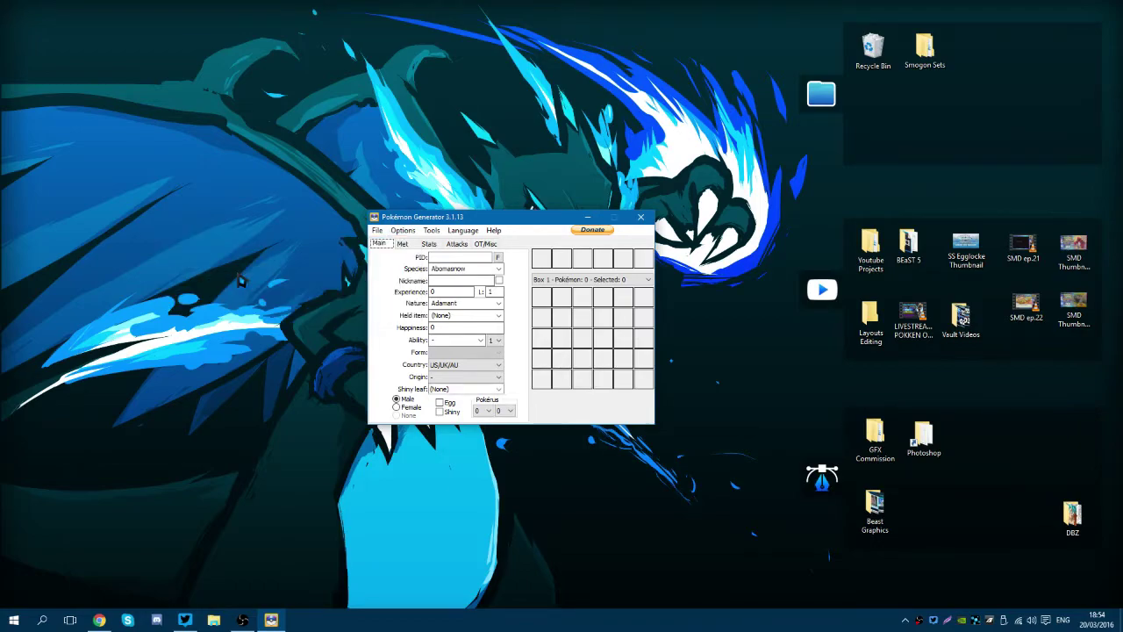
- Set the species to Charmander and give it the nickname Lizardon, marking it as nicknamed
{"action": "left_click", "coordinate": [474, 269]}
{"action": "type", "text": "Charmander"}
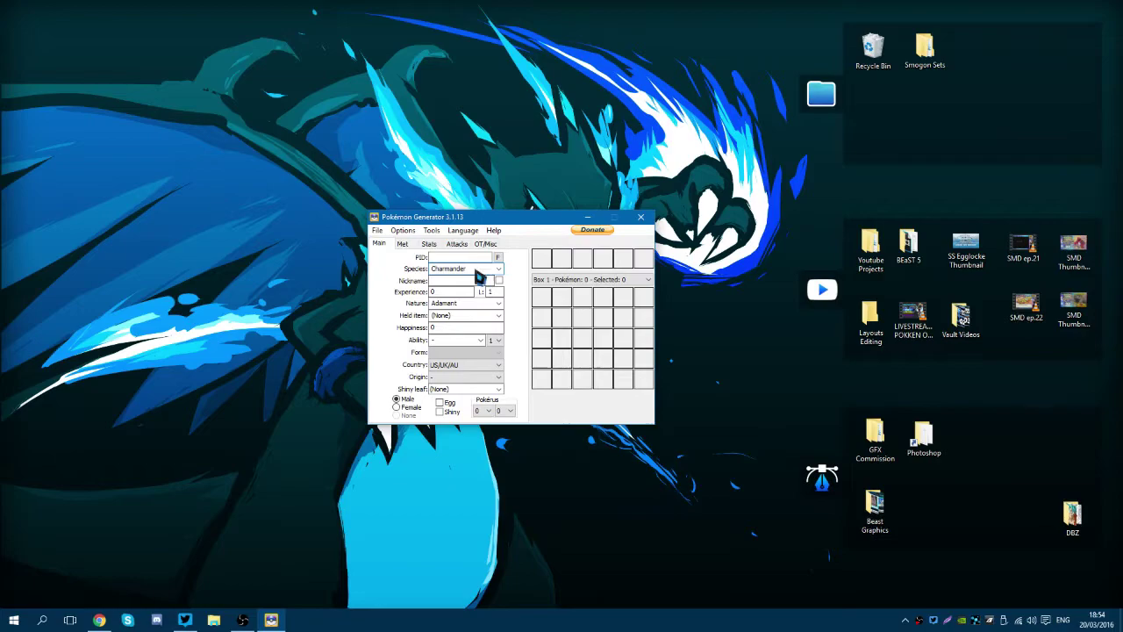
{"action": "left_click", "coordinate": [458, 281]}
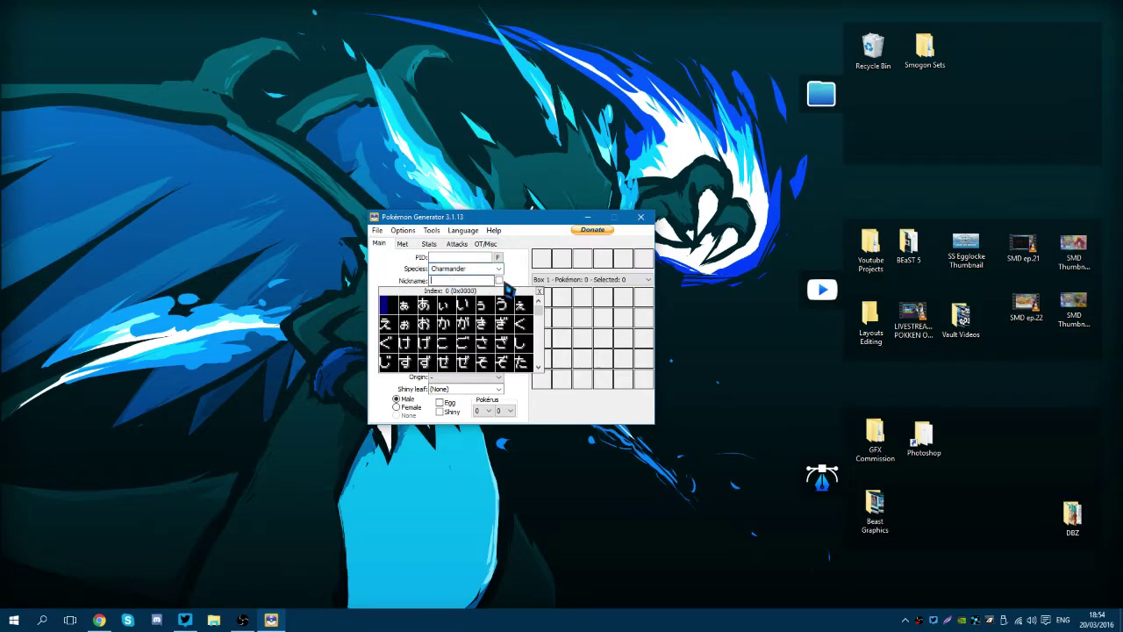
{"action": "type", "text": "Lizardon"}
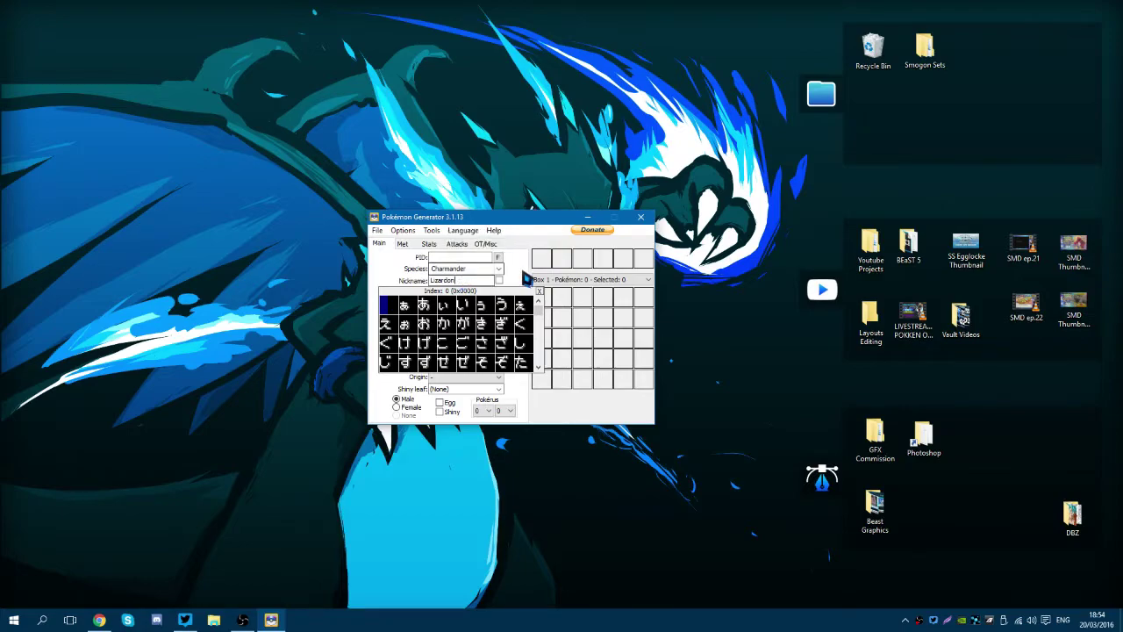
{"action": "left_click", "coordinate": [542, 299]}
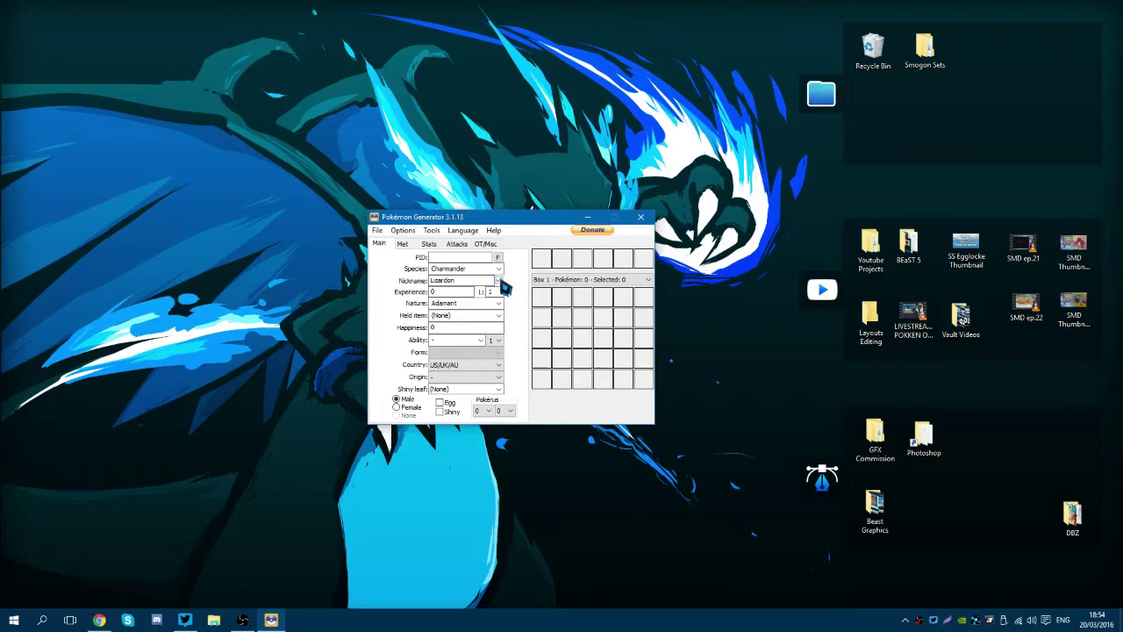
- Look through the available natures and abilities without changing the current choices
{"action": "mouse_move", "coordinate": [477, 313]}
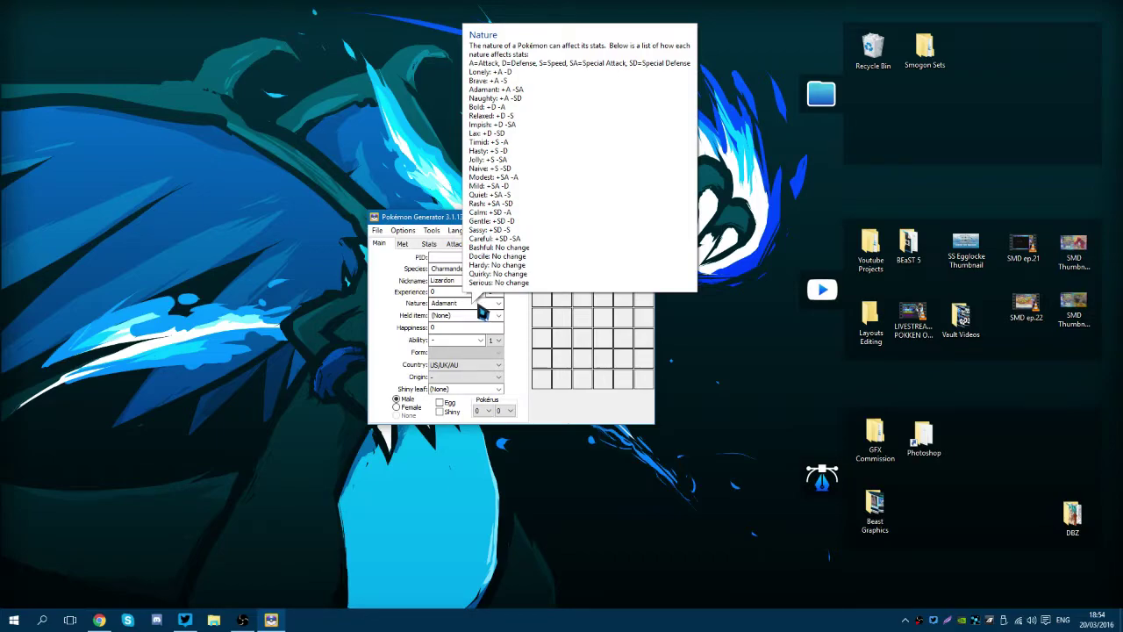
{"action": "left_click", "coordinate": [497, 304]}
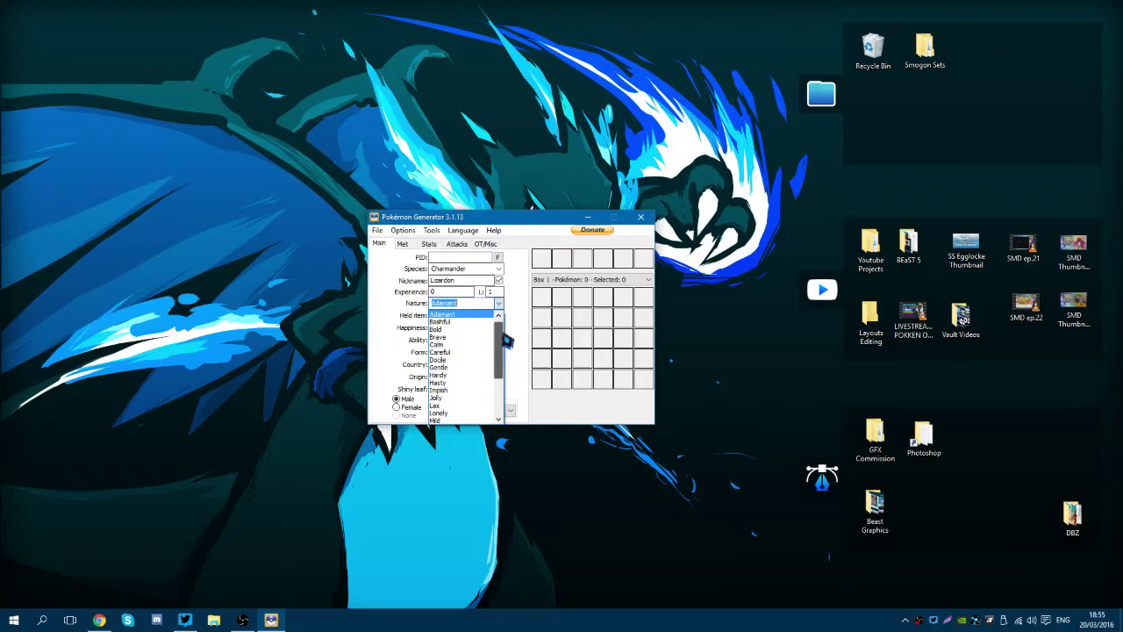
{"action": "left_click", "coordinate": [508, 300]}
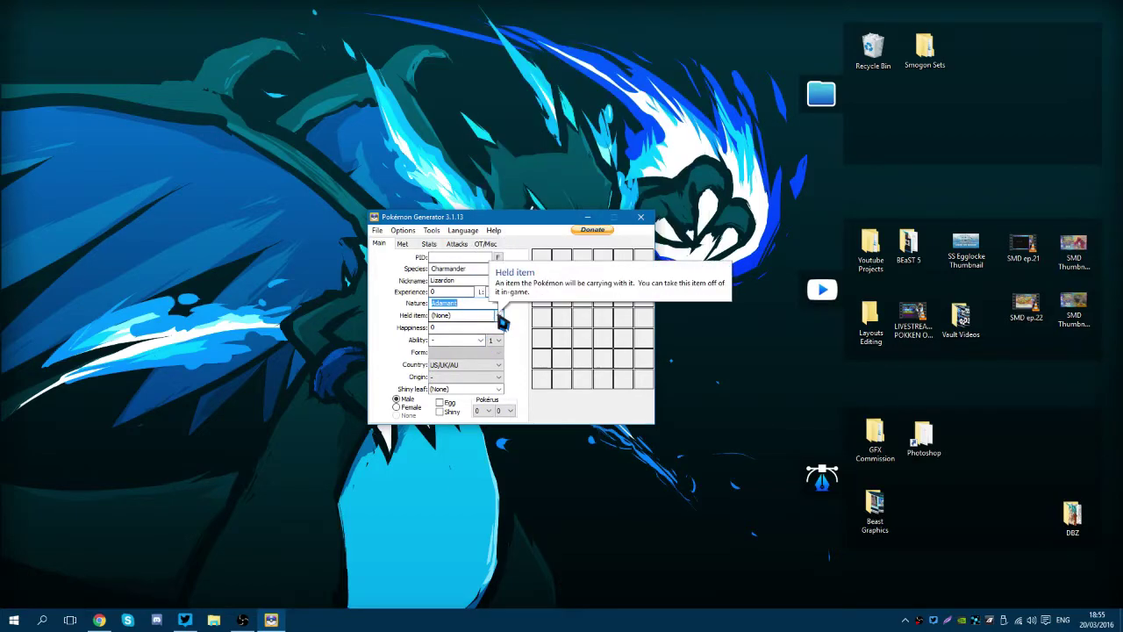
{"action": "mouse_move", "coordinate": [502, 309]}
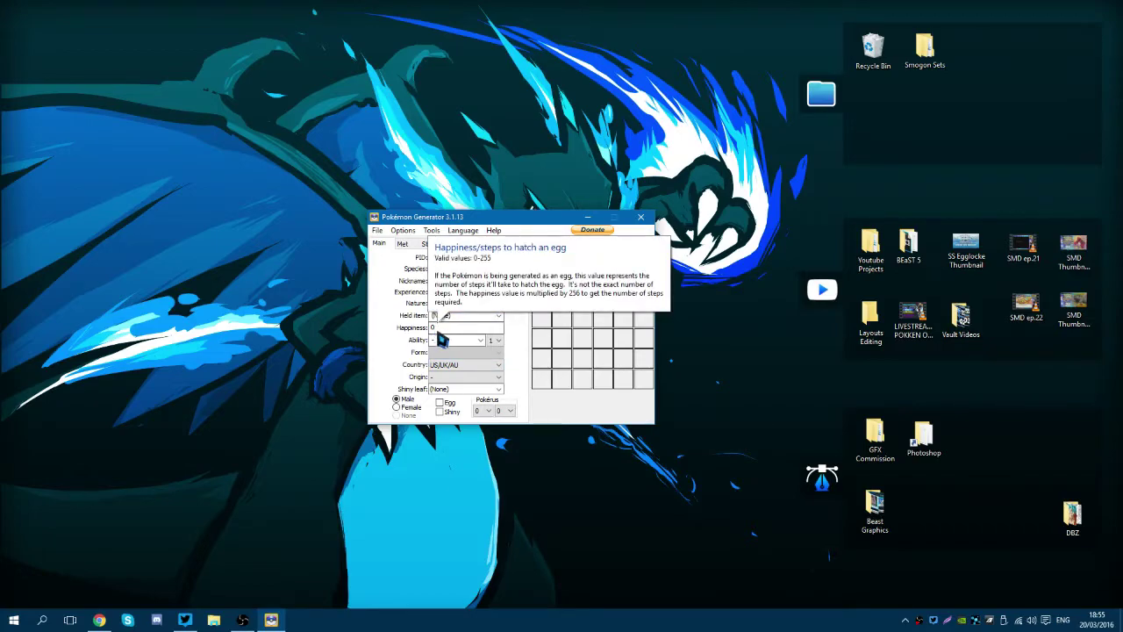
{"action": "left_click", "coordinate": [481, 340]}
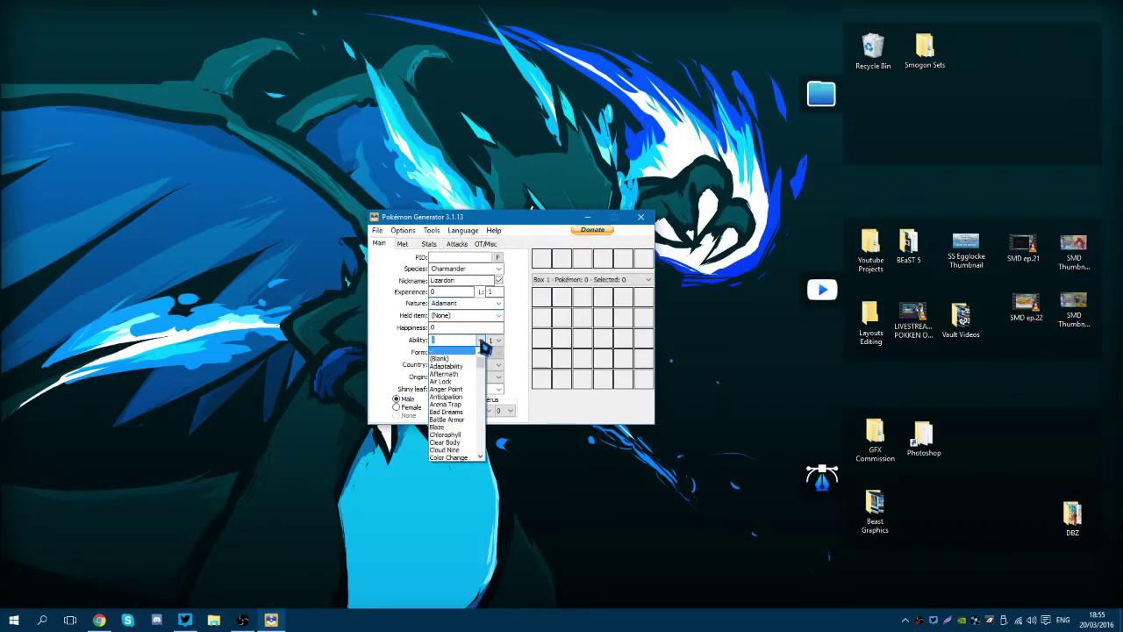
{"action": "mouse_move", "coordinate": [484, 358]}
{"action": "left_mouse_down"}
{"action": "mouse_move", "coordinate": [481, 461]}
{"action": "mouse_move", "coordinate": [485, 360]}
{"action": "left_mouse_up"}
{"action": "left_click", "coordinate": [522, 325]}
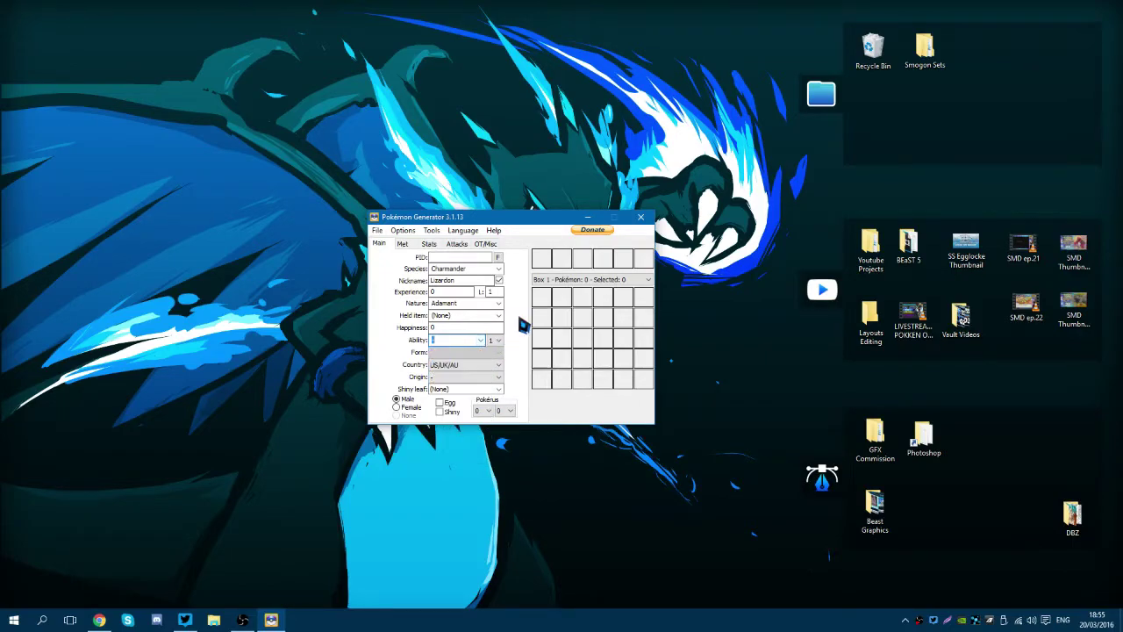
{"action": "left_click_drag", "start_coordinate": [542, 221], "coordinate": [993, 198]}
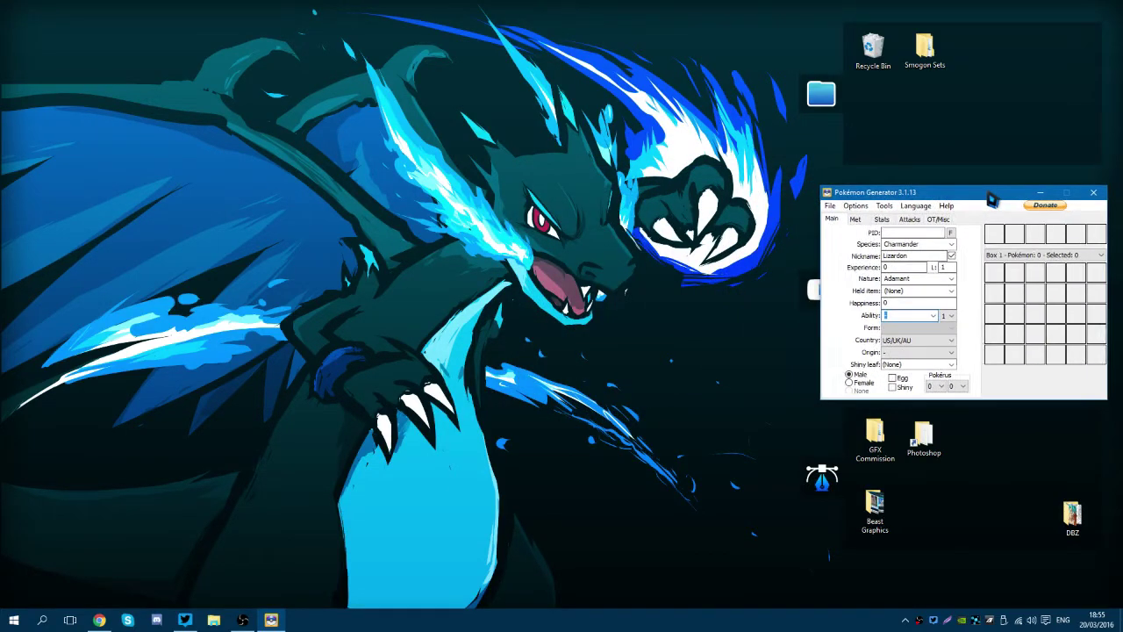
{"action": "left_click", "coordinate": [99, 620]}
{"action": "left_click", "coordinate": [140, 26]}
{"action": "left_click", "coordinate": [132, 26]}
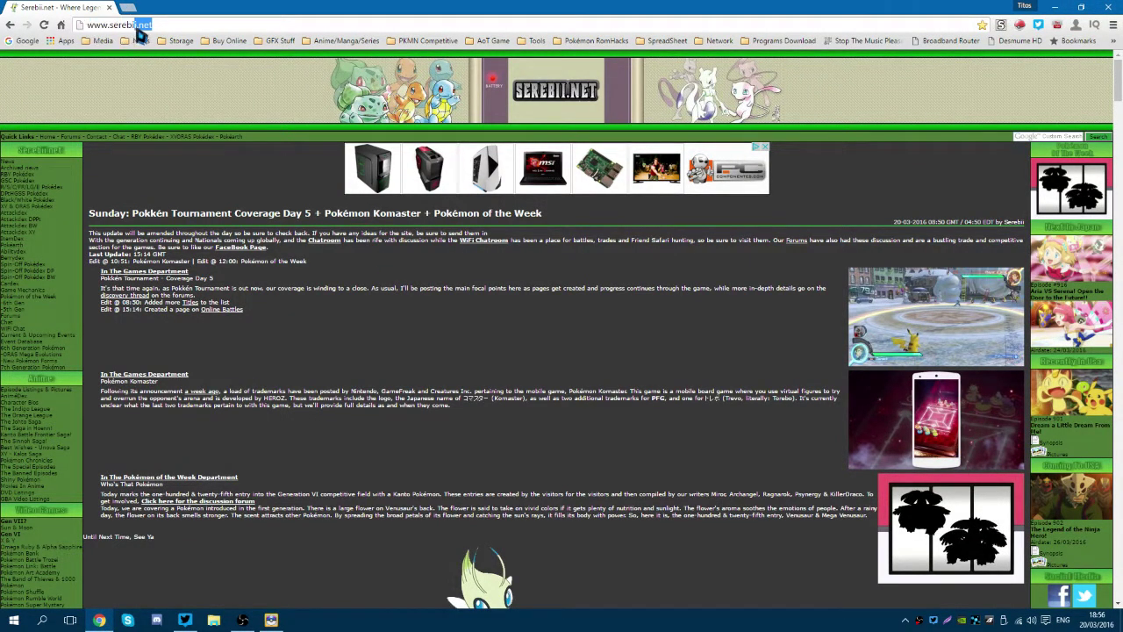
{"action": "left_click_drag", "start_coordinate": [162, 25], "coordinate": [88, 25]}
{"action": "left_click", "coordinate": [173, 26]}
{"action": "left_click_drag", "start_coordinate": [173, 27], "coordinate": [207, 38]}
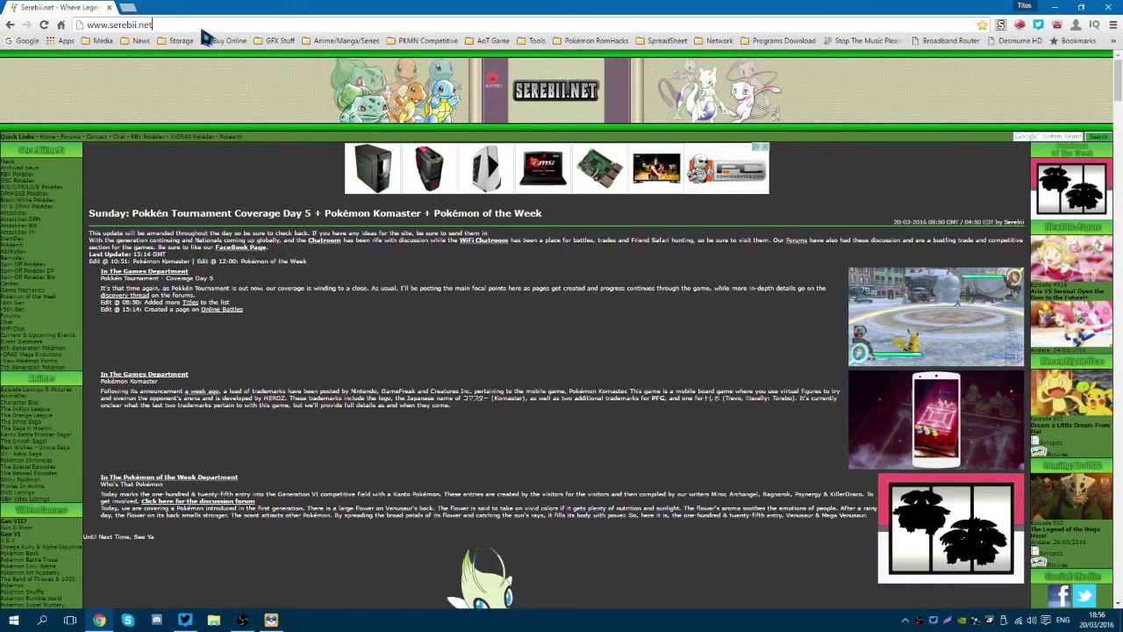
- Open the 004 Charmander entry in Serebii's Gen IV Pokédex and examine its ability and general data
{"action": "left_click", "coordinate": [33, 203]}
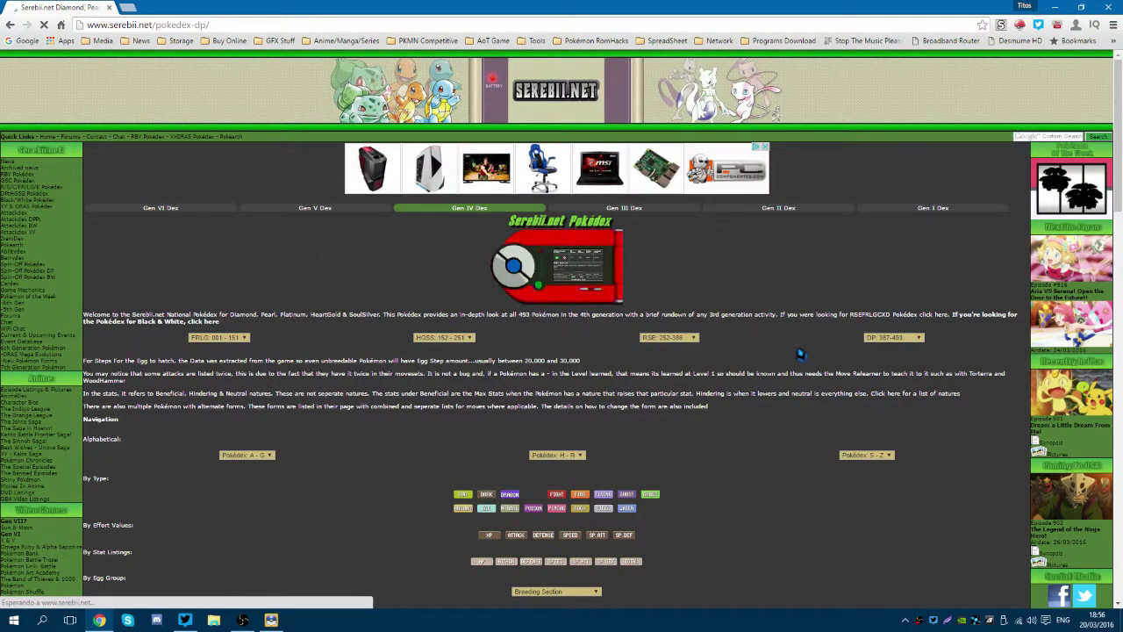
{"action": "left_click", "coordinate": [246, 340]}
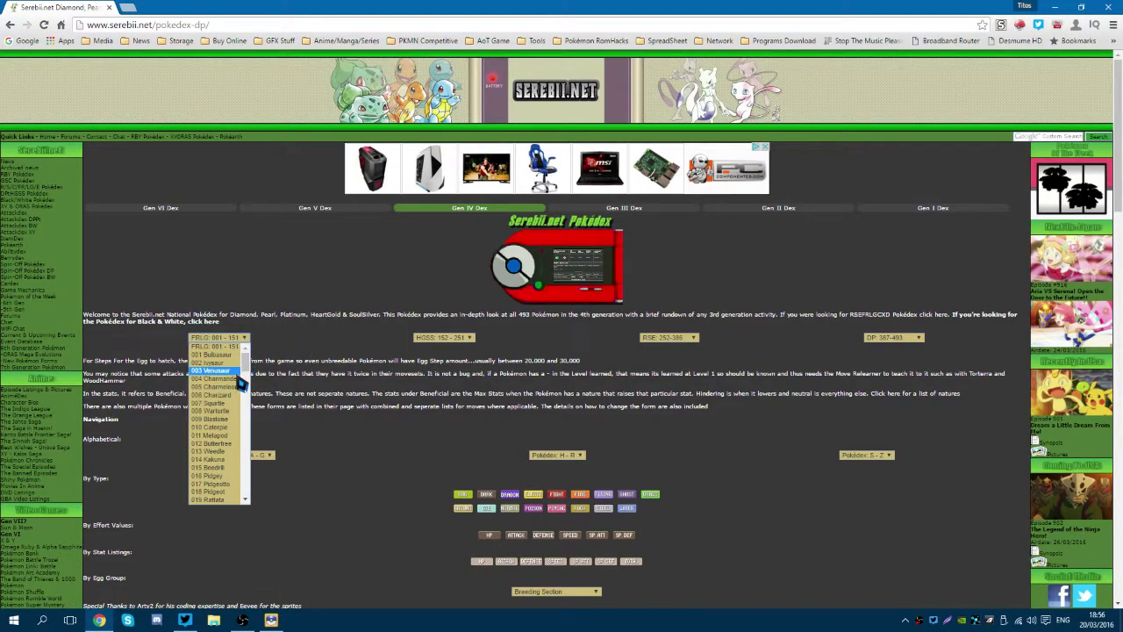
{"action": "left_click", "coordinate": [235, 380]}
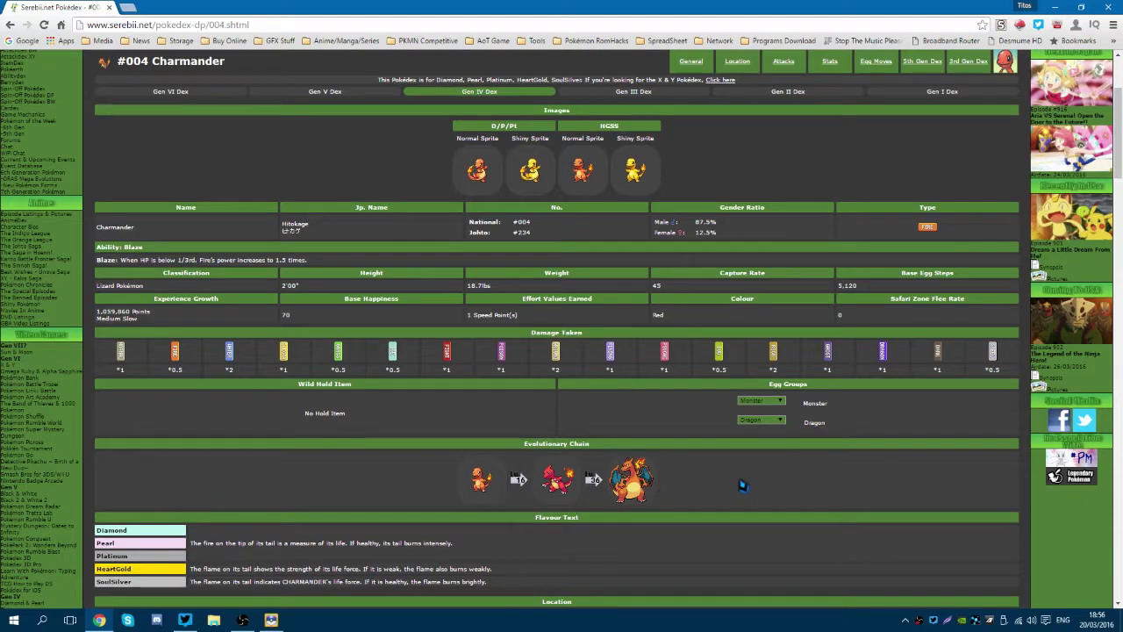
{"action": "scroll", "coordinate": [741, 484], "scroll_direction": "down", "scroll_amount": 2}
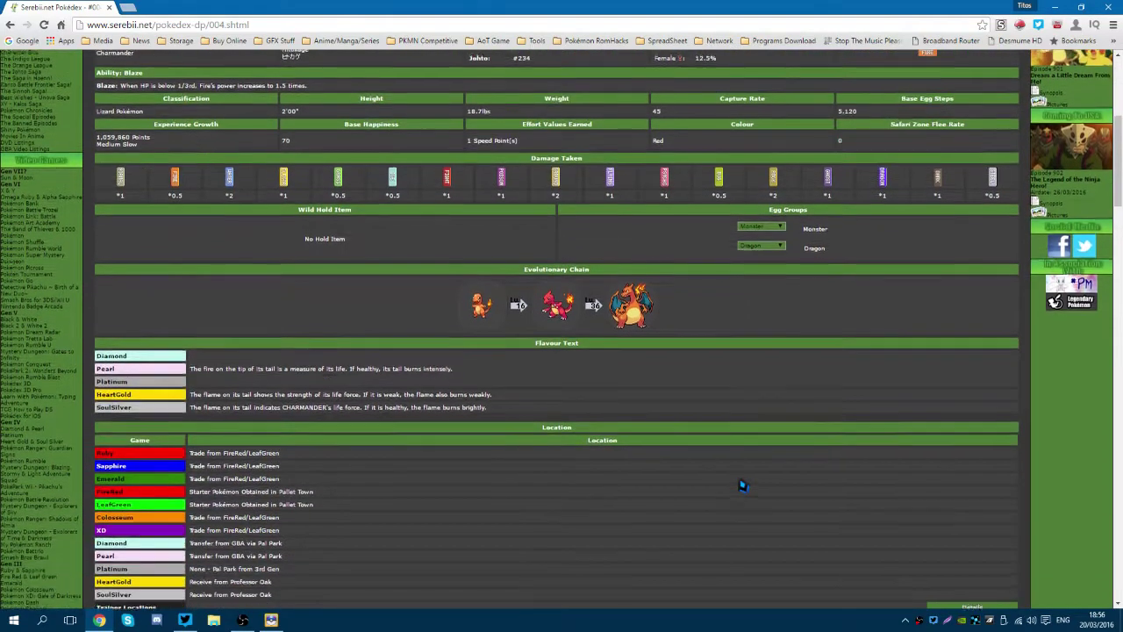
{"action": "scroll", "coordinate": [737, 483], "scroll_direction": "up", "scroll_amount": 1}
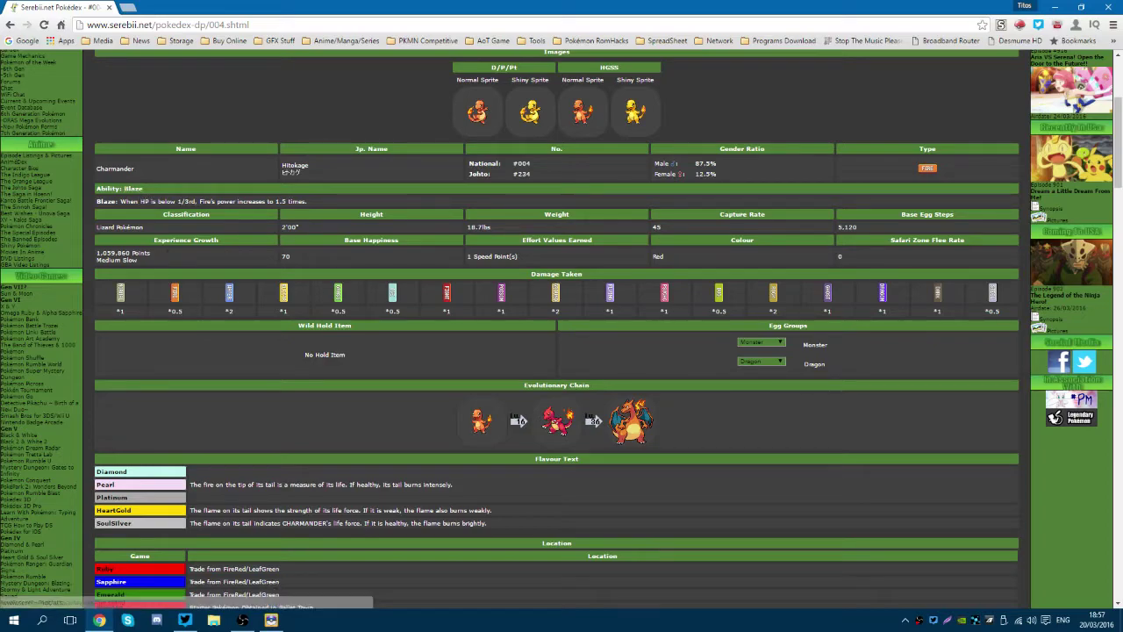
- Switch back to Pokémon Generator and set Charmander's ability to Blaze, keeping ability slot 1
{"action": "key", "text": "alt+Tab"}
{"action": "left_click_drag", "start_coordinate": [989, 196], "coordinate": [664, 167]}
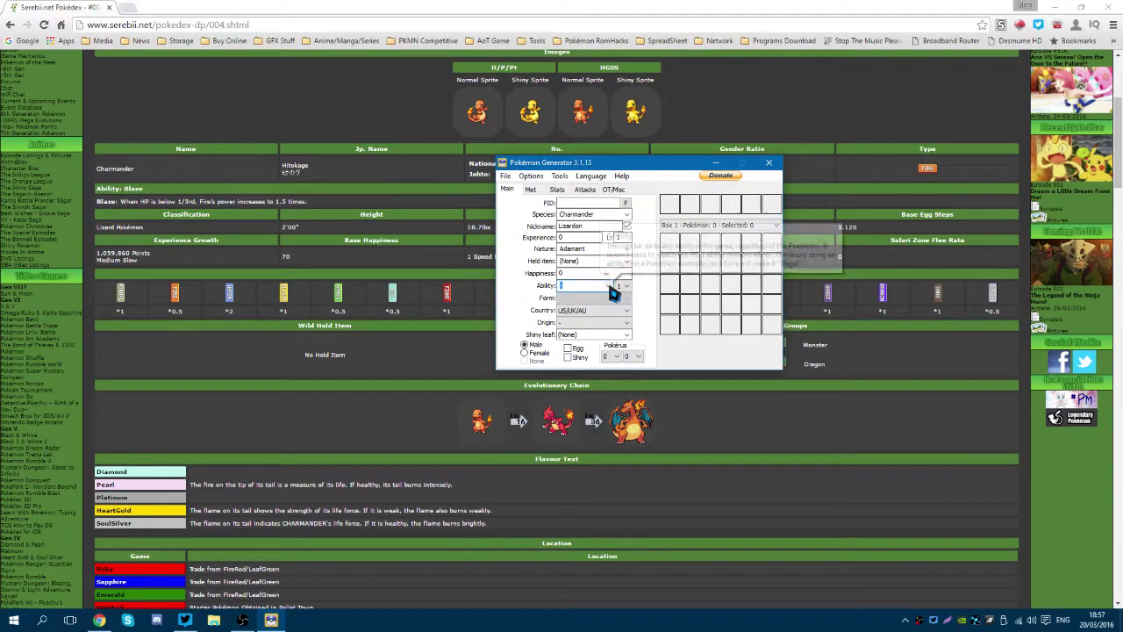
{"action": "left_click", "coordinate": [612, 289]}
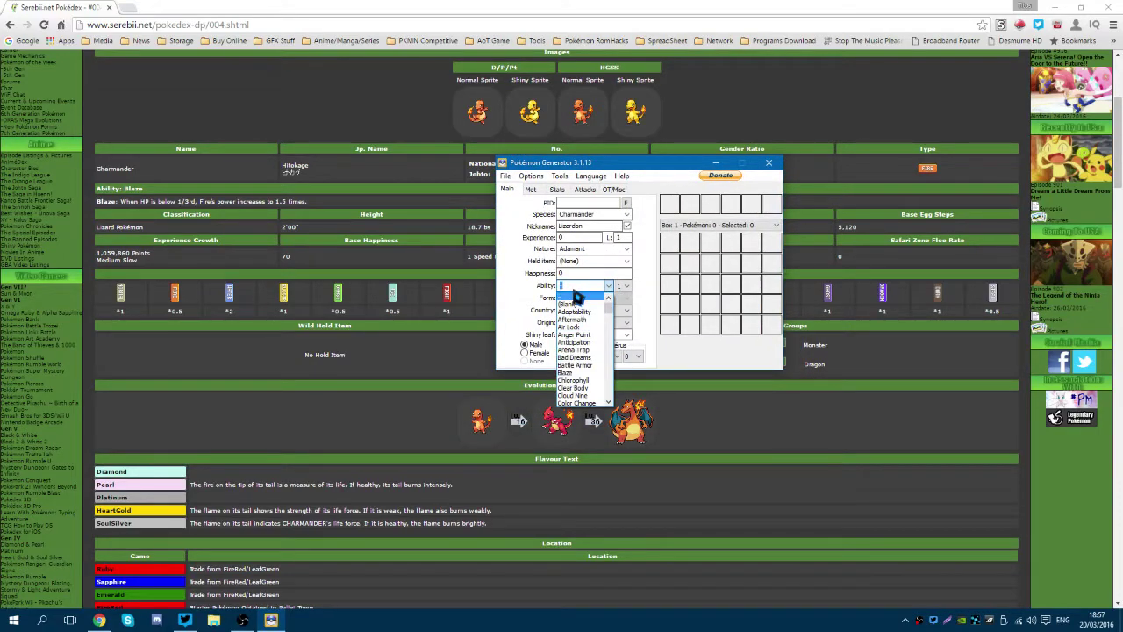
{"action": "left_click", "coordinate": [572, 303]}
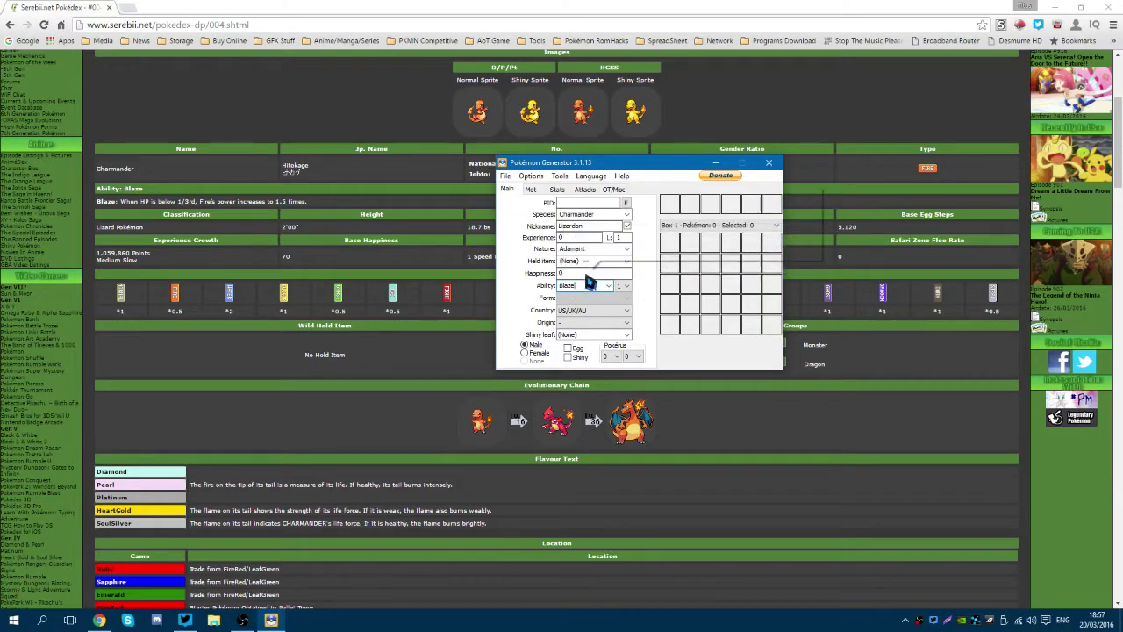
{"action": "left_click", "coordinate": [609, 286]}
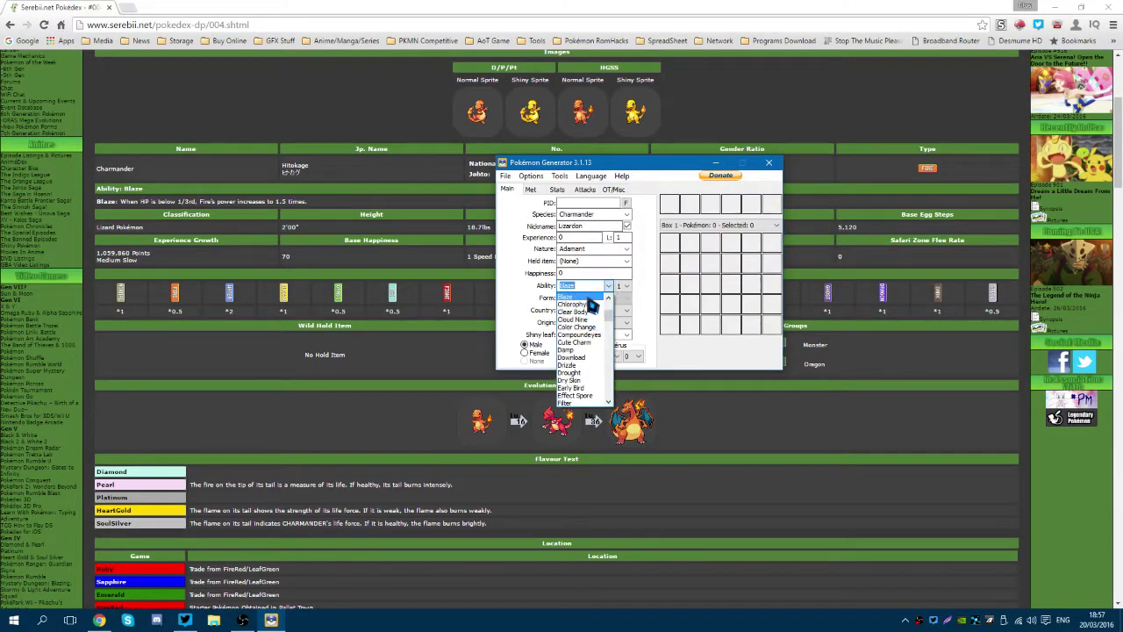
{"action": "left_click", "coordinate": [590, 297]}
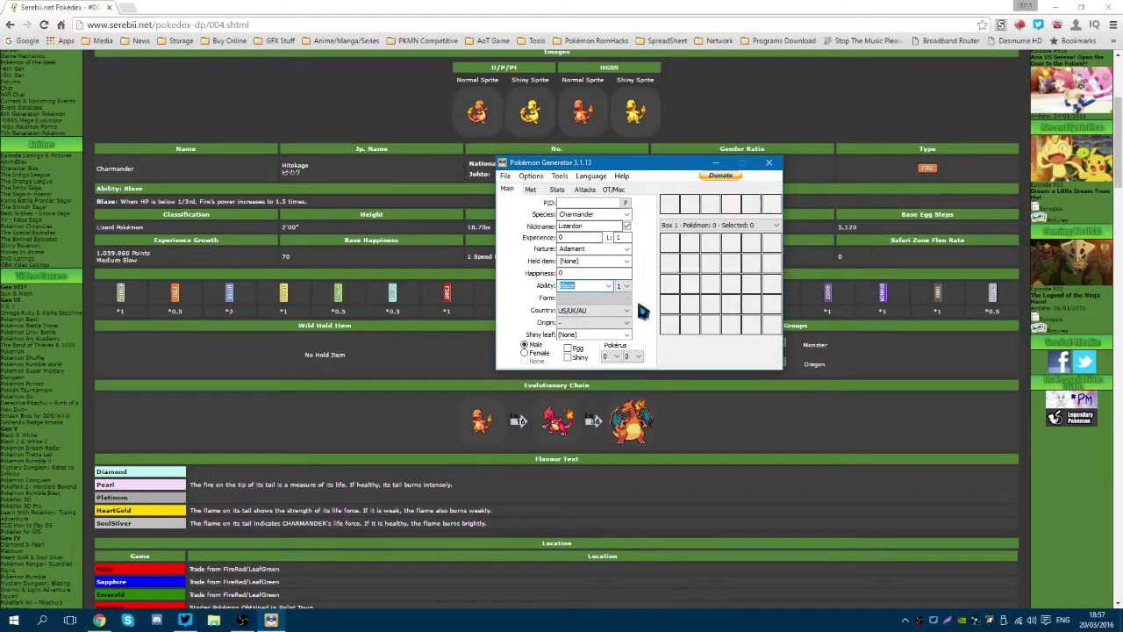
{"action": "left_click", "coordinate": [625, 287]}
{"action": "left_click", "coordinate": [629, 287]}
- Set the origin game to Soul Silver and mark the Pokémon as an egg
{"action": "left_click", "coordinate": [627, 327]}
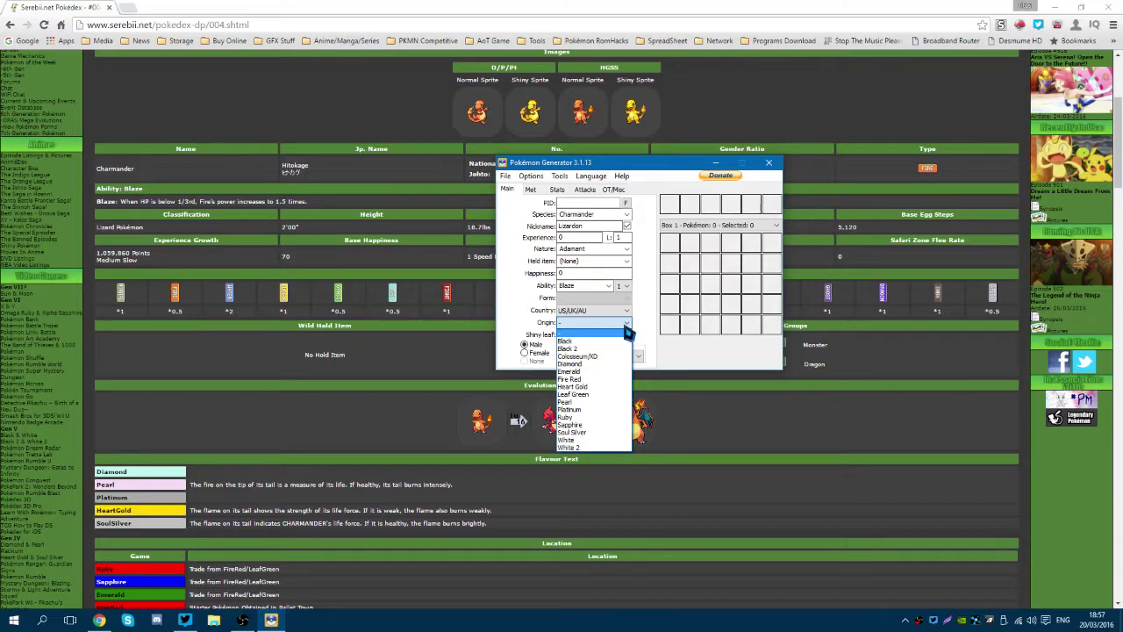
{"action": "left_click", "coordinate": [574, 432]}
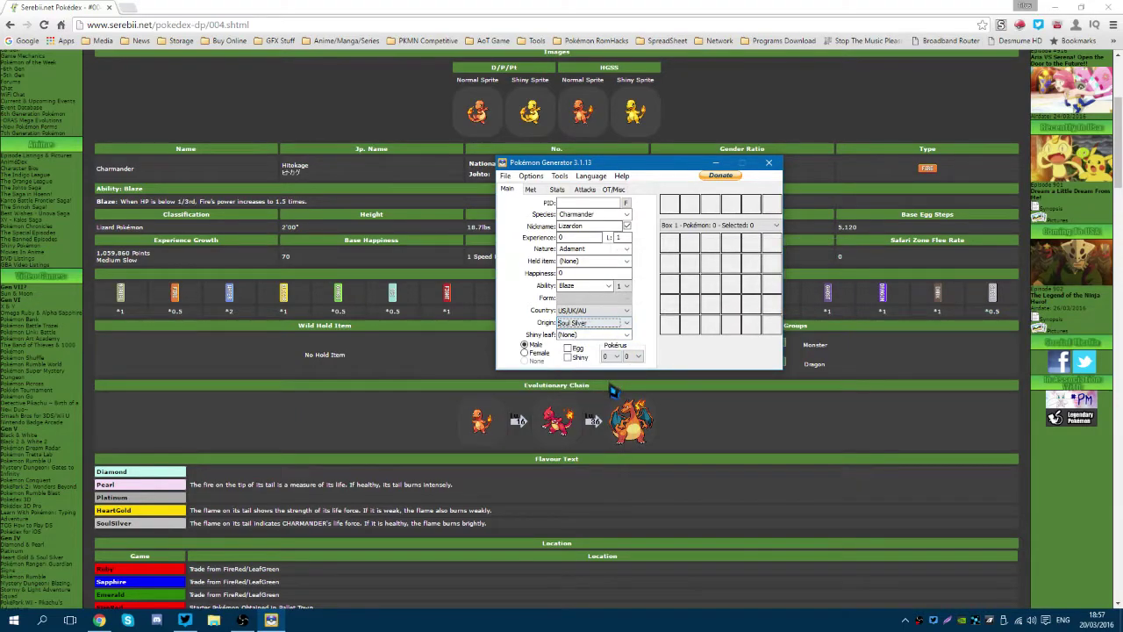
{"action": "left_click", "coordinate": [568, 349]}
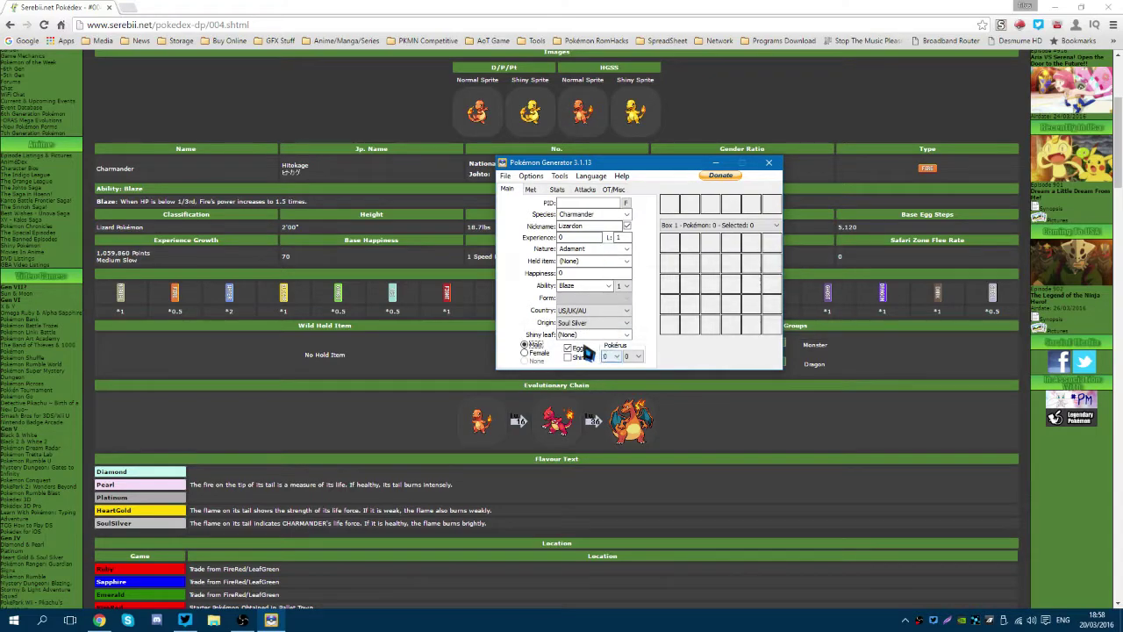
- Check the met data and randomize the Pokémon's IVs
{"action": "left_click", "coordinate": [530, 189]}
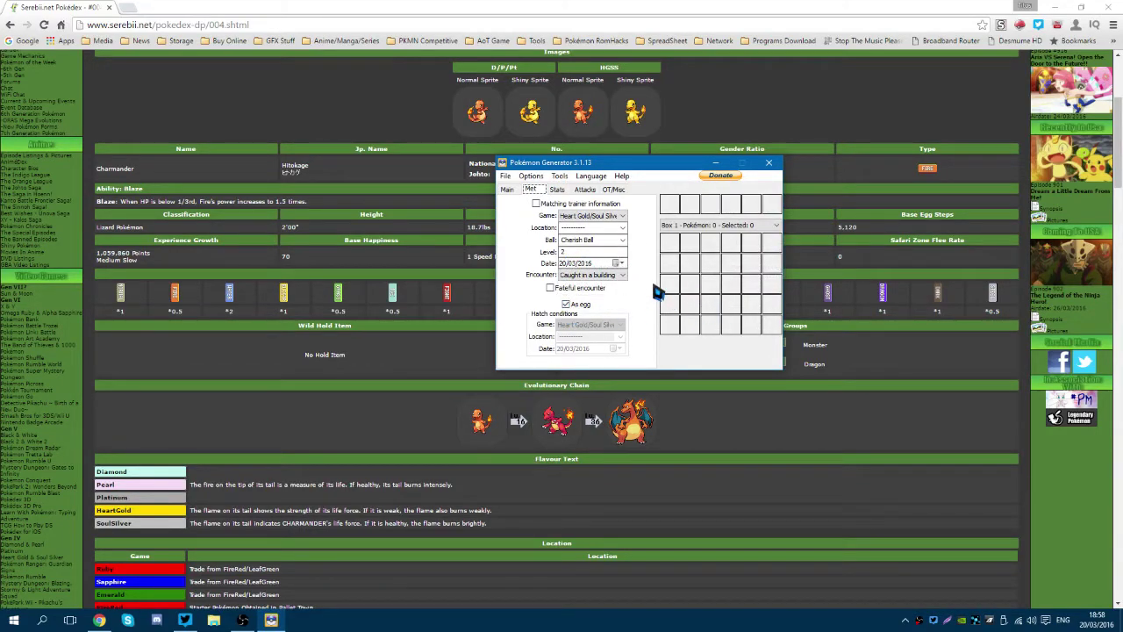
{"action": "left_click", "coordinate": [561, 191]}
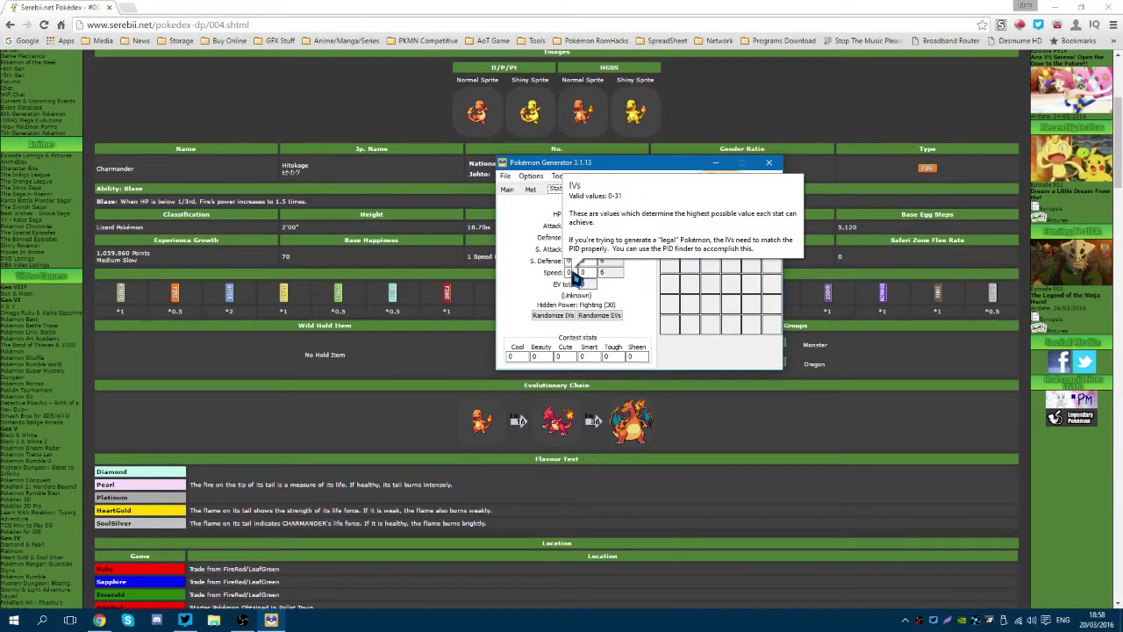
{"action": "left_click", "coordinate": [560, 315]}
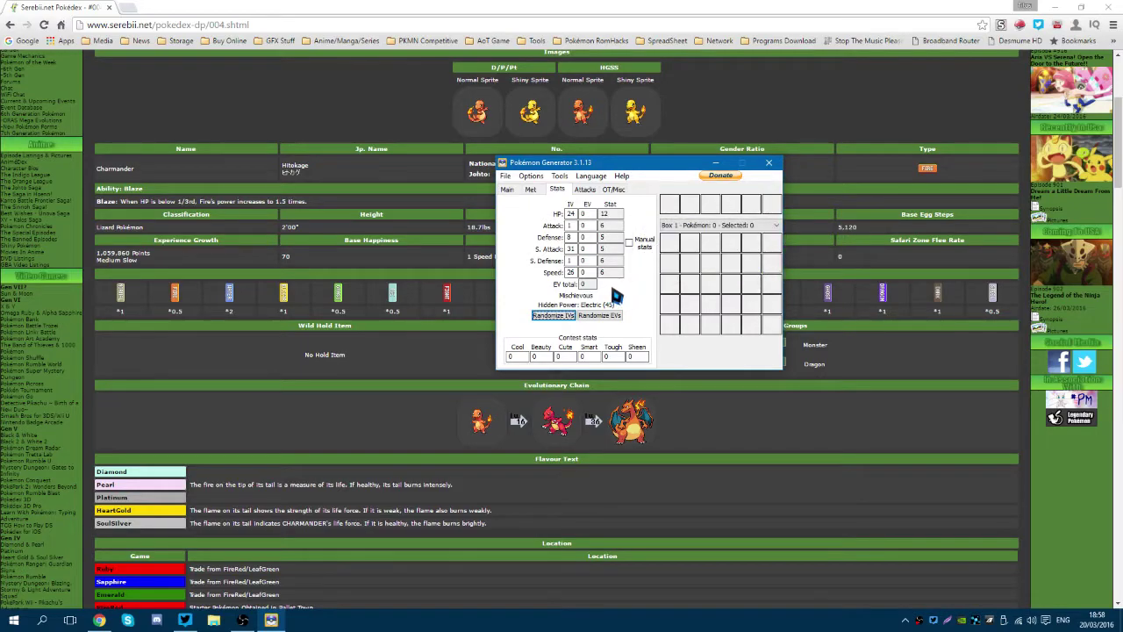
- Set the HP IV to 4, the Special Attack IV to 5 and the Speed IV to 8
{"action": "mouse_move", "coordinate": [579, 223]}
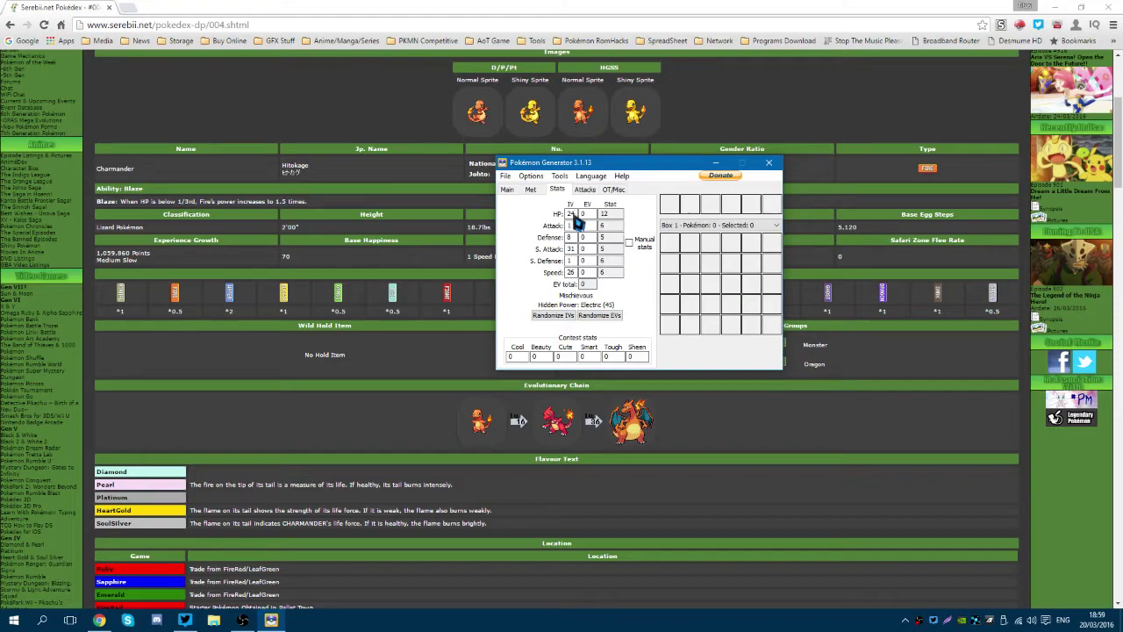
{"action": "left_click_drag", "start_coordinate": [576, 215], "coordinate": [568, 216]}
{"action": "type", "text": "4"}
{"action": "left_click_drag", "start_coordinate": [579, 249], "coordinate": [548, 275]}
{"action": "type", "text": "5"}
{"action": "type", "text": "8"}
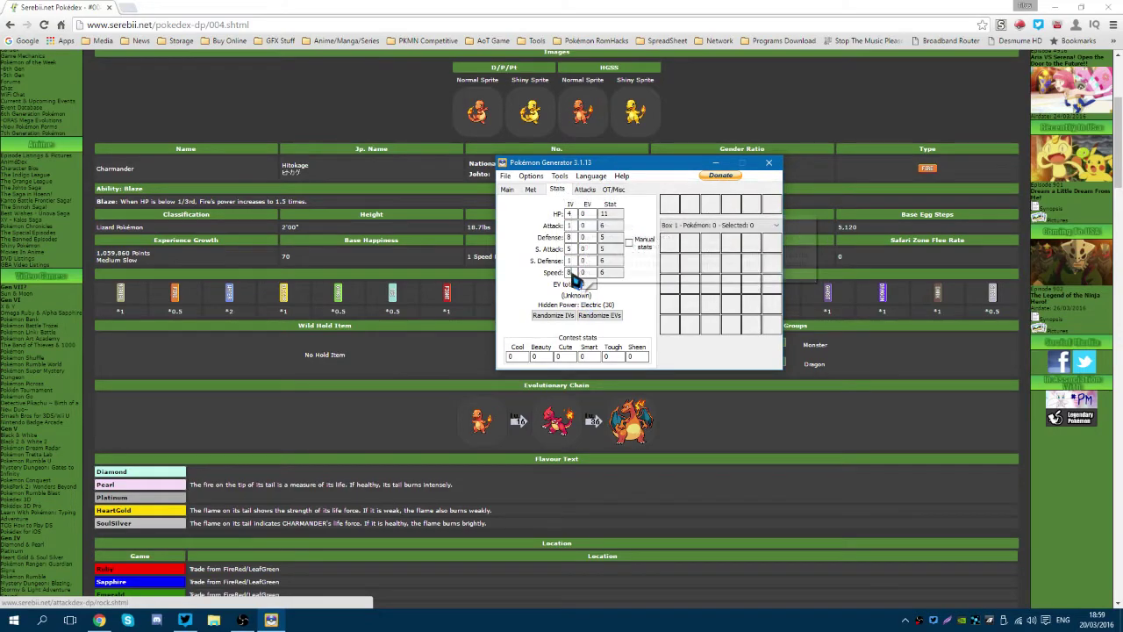
- Set all six IVs, from Speed up to HP, to 31
{"action": "type", "text": "31"}
{"action": "double_click", "coordinate": [570, 261]}
{"action": "type", "text": "31"}
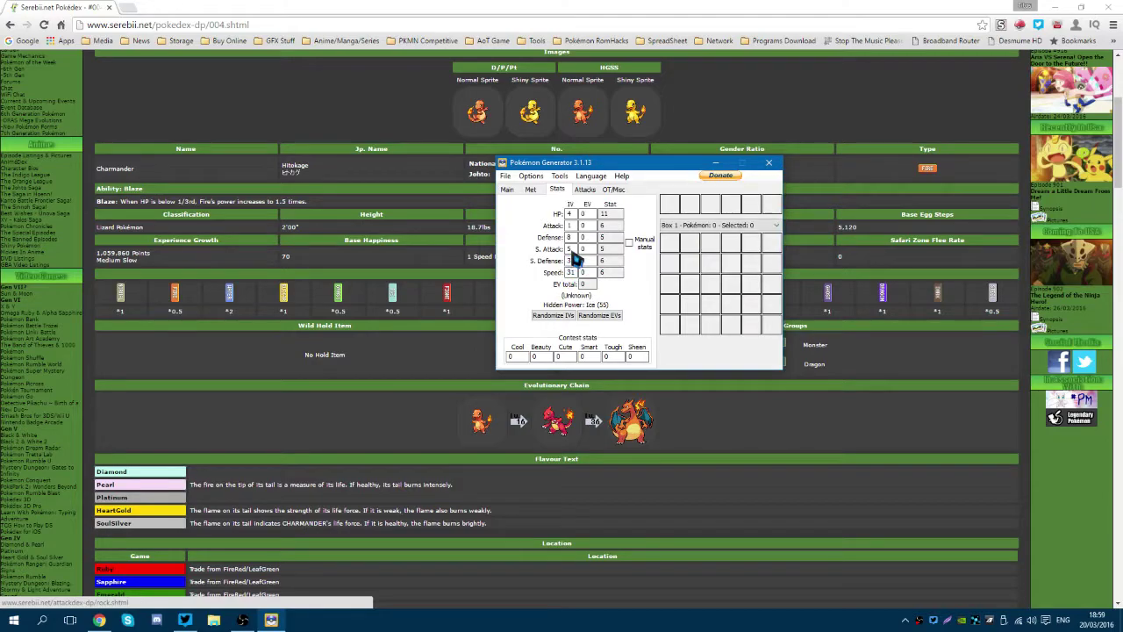
{"action": "double_click", "coordinate": [571, 248]}
{"action": "type", "text": "31"}
{"action": "double_click", "coordinate": [570, 237]}
{"action": "type", "text": "31"}
{"action": "double_click", "coordinate": [571, 225]}
{"action": "type", "text": "31"}
{"action": "double_click", "coordinate": [570, 213]}
{"action": "type", "text": "31"}
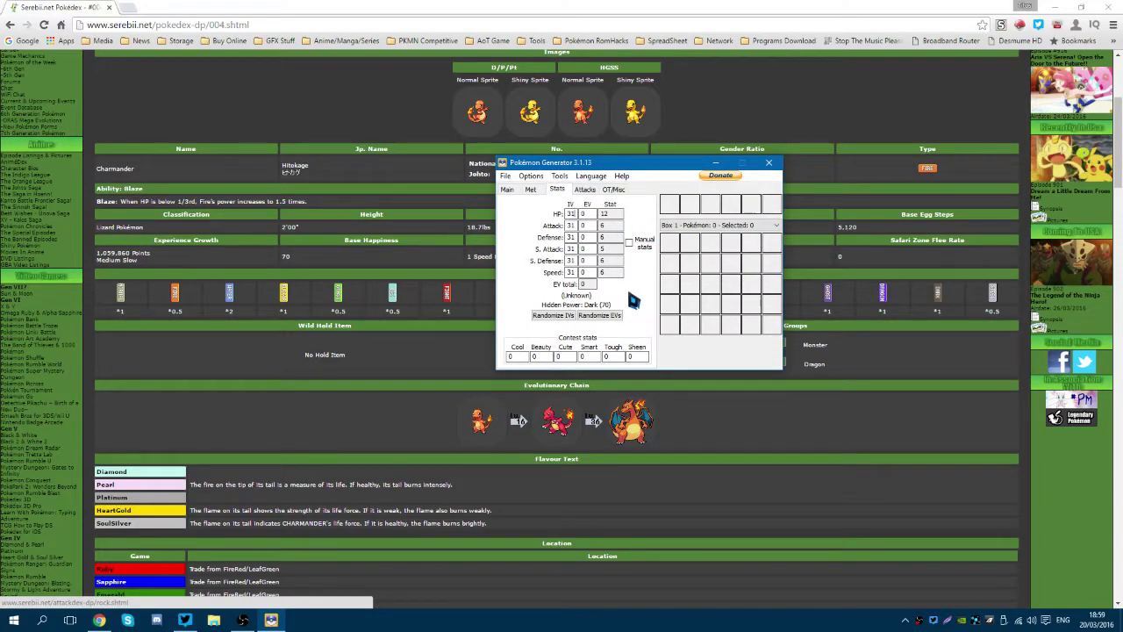
{"action": "mouse_move", "coordinate": [624, 305]}
{"action": "mouse_move", "coordinate": [578, 314]}
{"action": "mouse_move", "coordinate": [591, 219]}
- Show the attack slots, move the generator window clear of the Serebii page and examine Charmander's level-up, TM, tutor and egg moves
{"action": "left_click", "coordinate": [587, 193]}
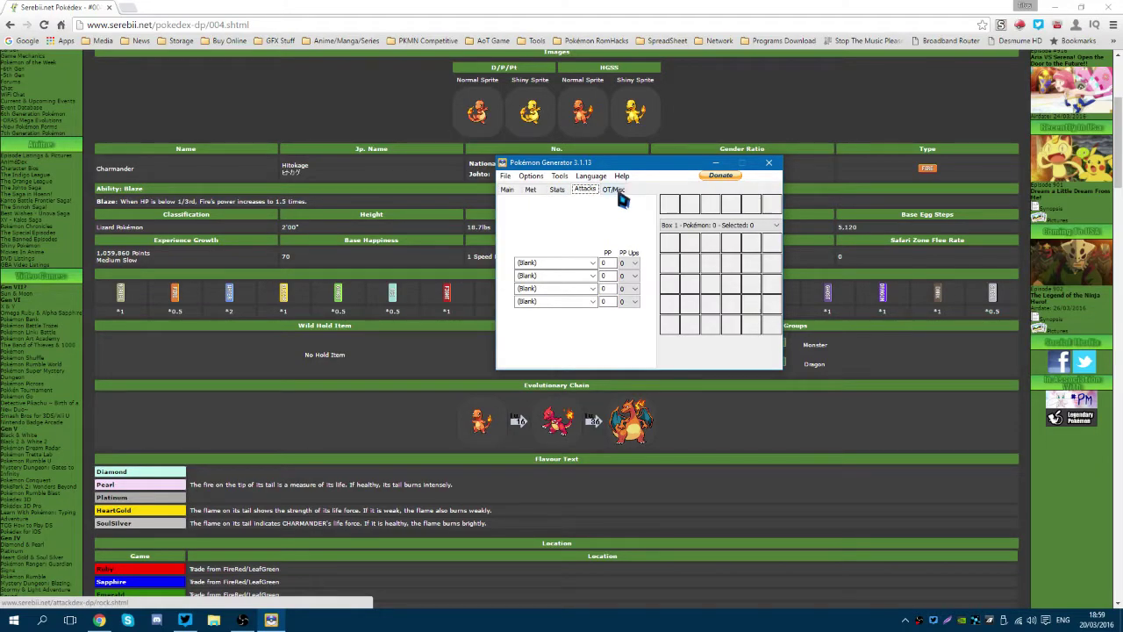
{"action": "mouse_move", "coordinate": [595, 247]}
{"action": "left_click_drag", "start_coordinate": [663, 172], "coordinate": [987, 213]}
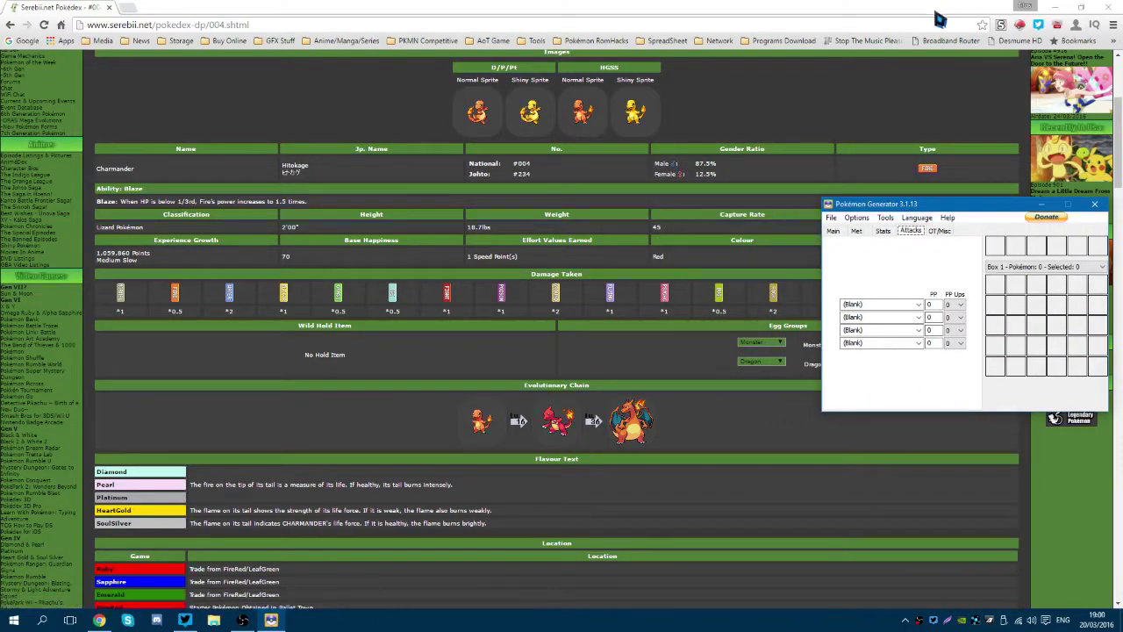
{"action": "scroll", "coordinate": [551, 391], "scroll_direction": "down", "scroll_amount": 2}
{"action": "scroll", "coordinate": [551, 390], "scroll_direction": "down", "scroll_amount": 2}
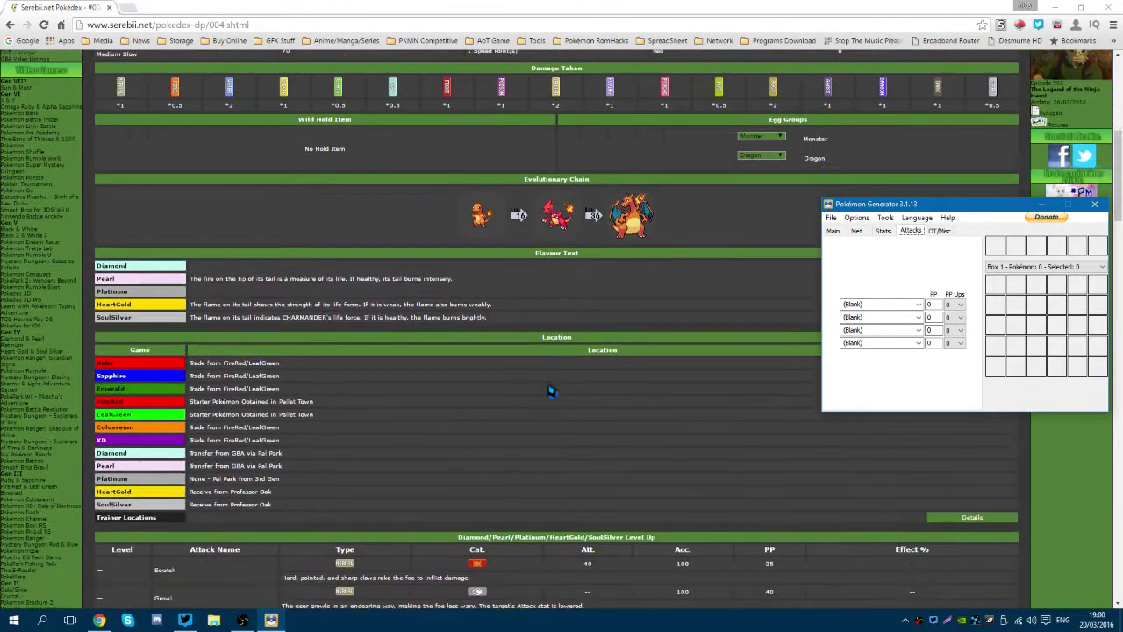
{"action": "scroll", "coordinate": [503, 357], "scroll_direction": "down", "scroll_amount": 3}
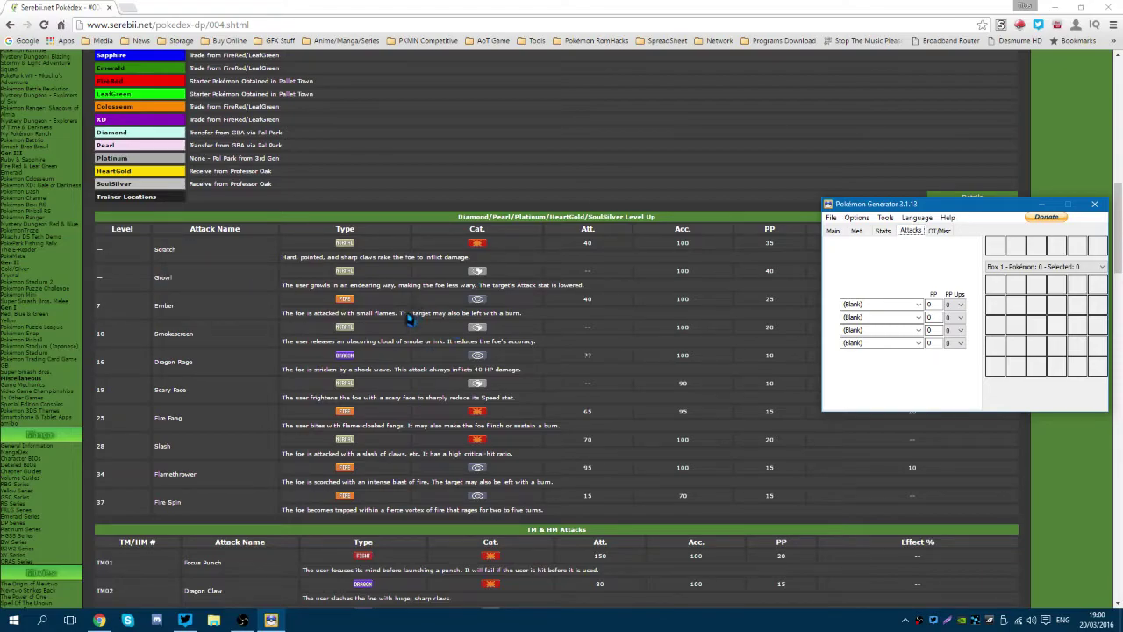
{"action": "scroll", "coordinate": [408, 319], "scroll_direction": "down", "scroll_amount": 18}
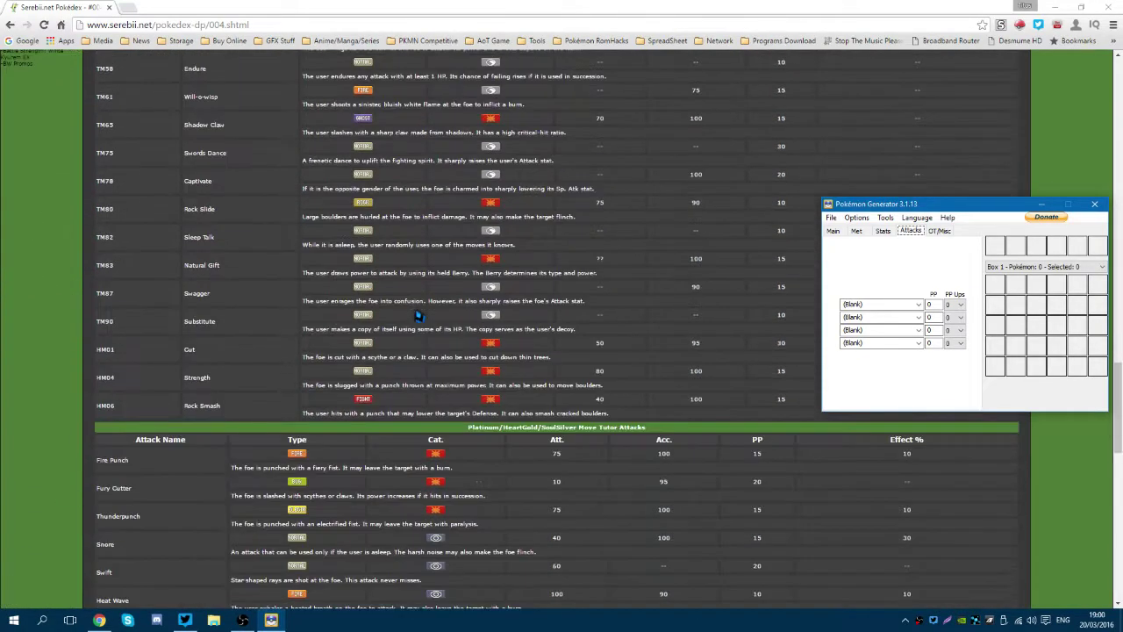
{"action": "scroll", "coordinate": [418, 316], "scroll_direction": "down", "scroll_amount": 3}
{"action": "scroll", "coordinate": [419, 316], "scroll_direction": "down", "scroll_amount": 4}
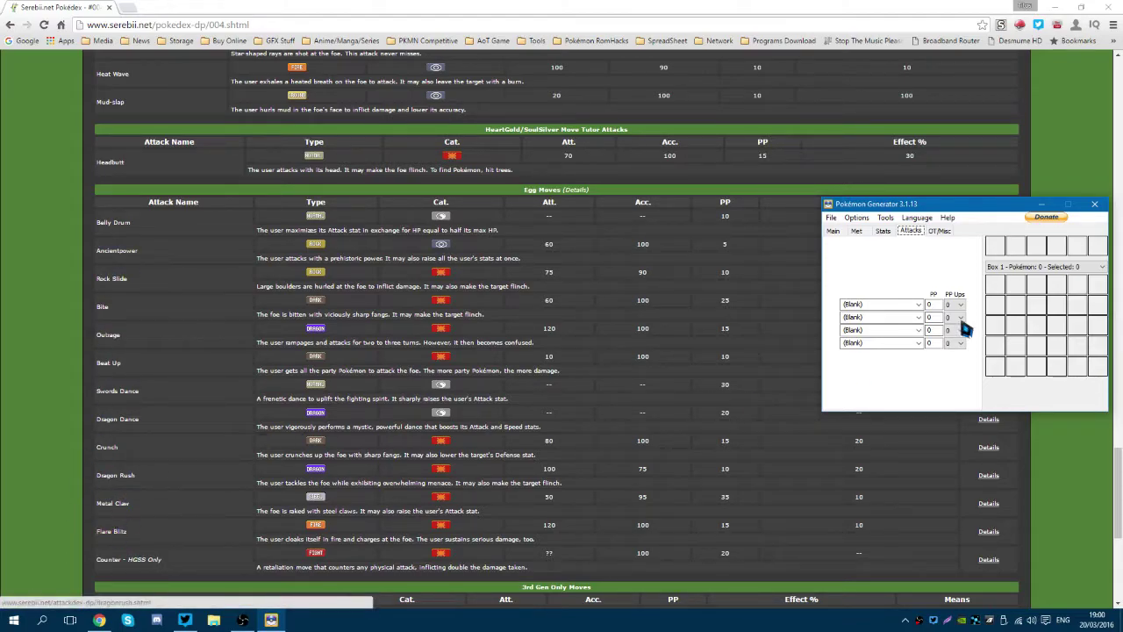
- Set Charmander's first attack to Dragon Dance
{"action": "left_click", "coordinate": [919, 304]}
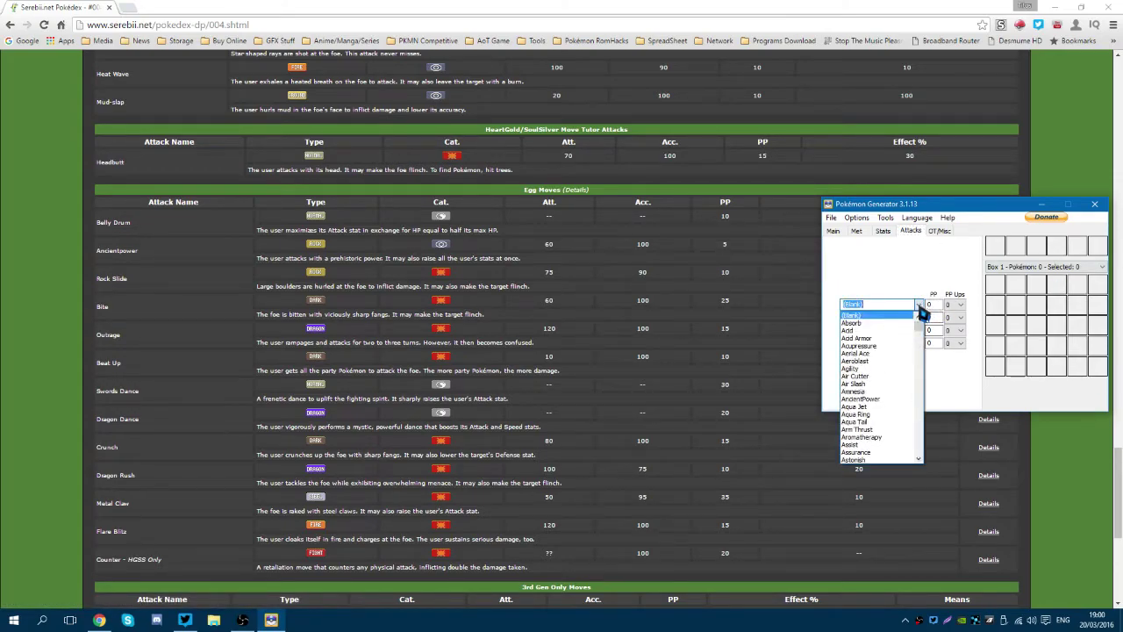
{"action": "mouse_move", "coordinate": [921, 335]}
{"action": "left_mouse_down"}
{"action": "mouse_move", "coordinate": [924, 376]}
{"action": "mouse_move", "coordinate": [921, 340]}
{"action": "left_mouse_up"}
{"action": "left_click", "coordinate": [885, 303]}
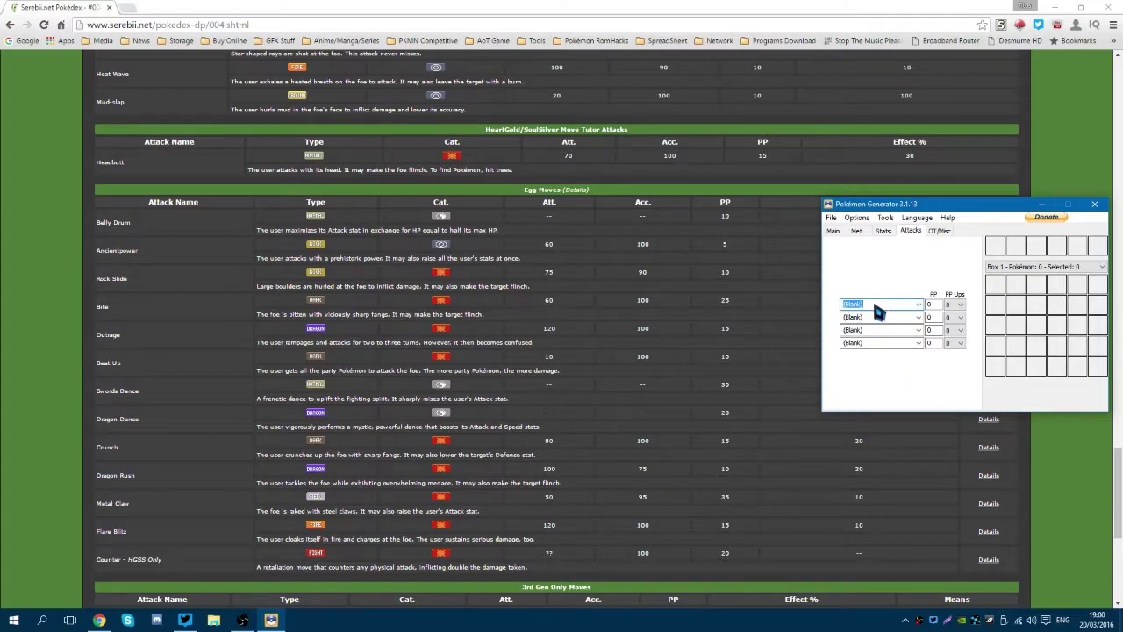
{"action": "type", "text": "Draion"}
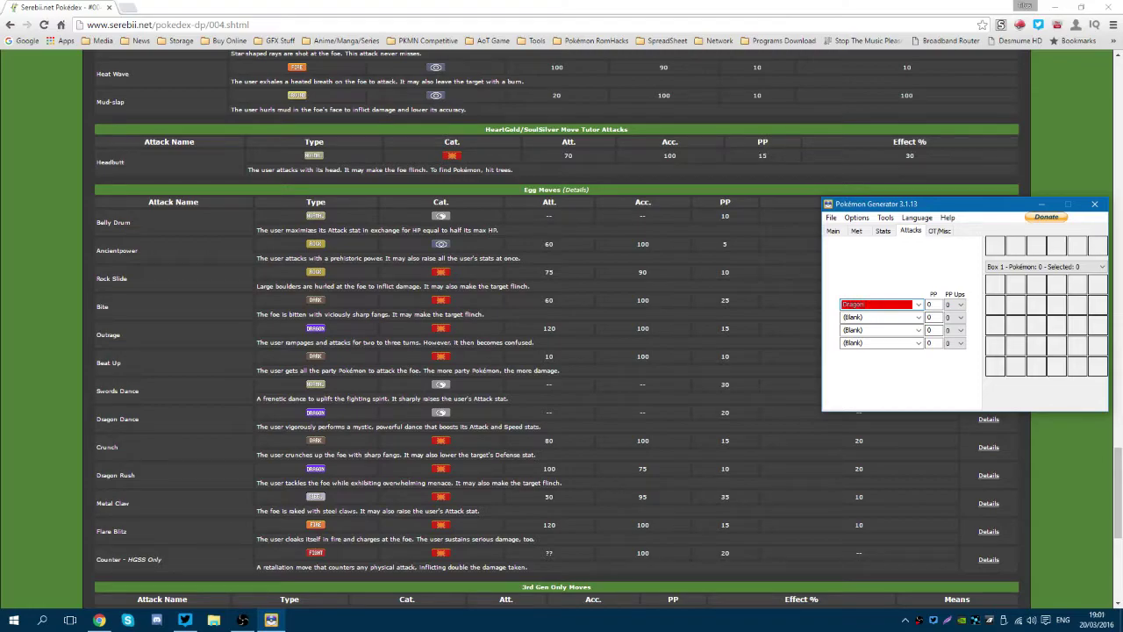
{"action": "type", "text": " Dance"}
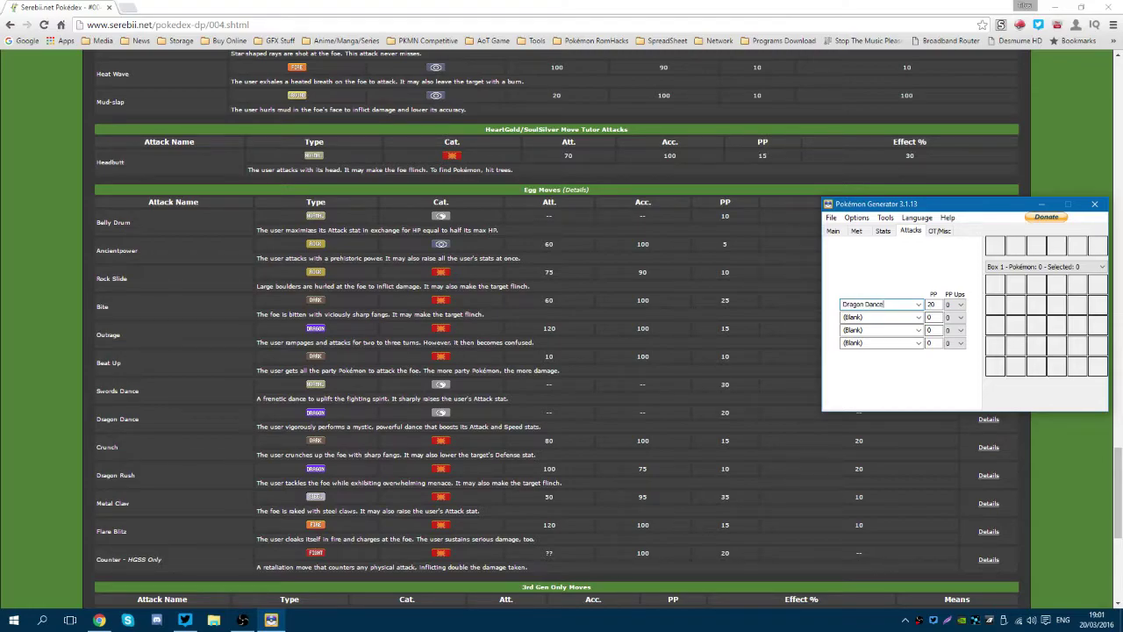
- Fill the remaining three attack slots with Dragon Rush, Flare Blitz and Crunch
{"action": "left_click", "coordinate": [877, 317]}
{"action": "type", "text": "O"}
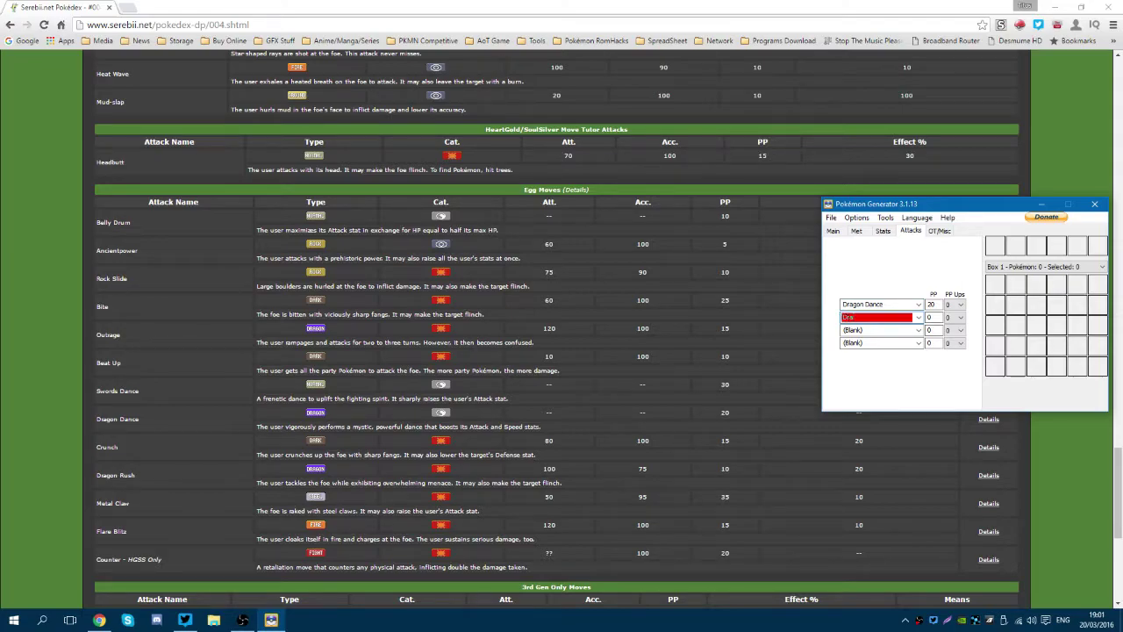
{"action": "type", "text": "ragon Rush"}
{"action": "left_click", "coordinate": [866, 331]}
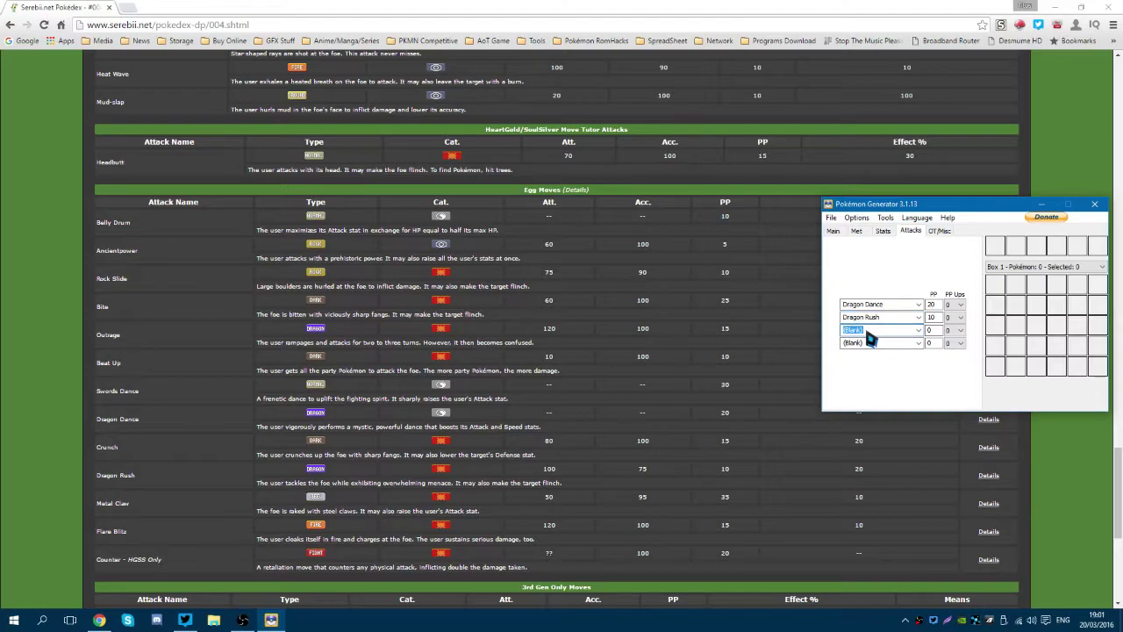
{"action": "type", "text": "Flare Blitz"}
{"action": "left_click", "coordinate": [864, 345]}
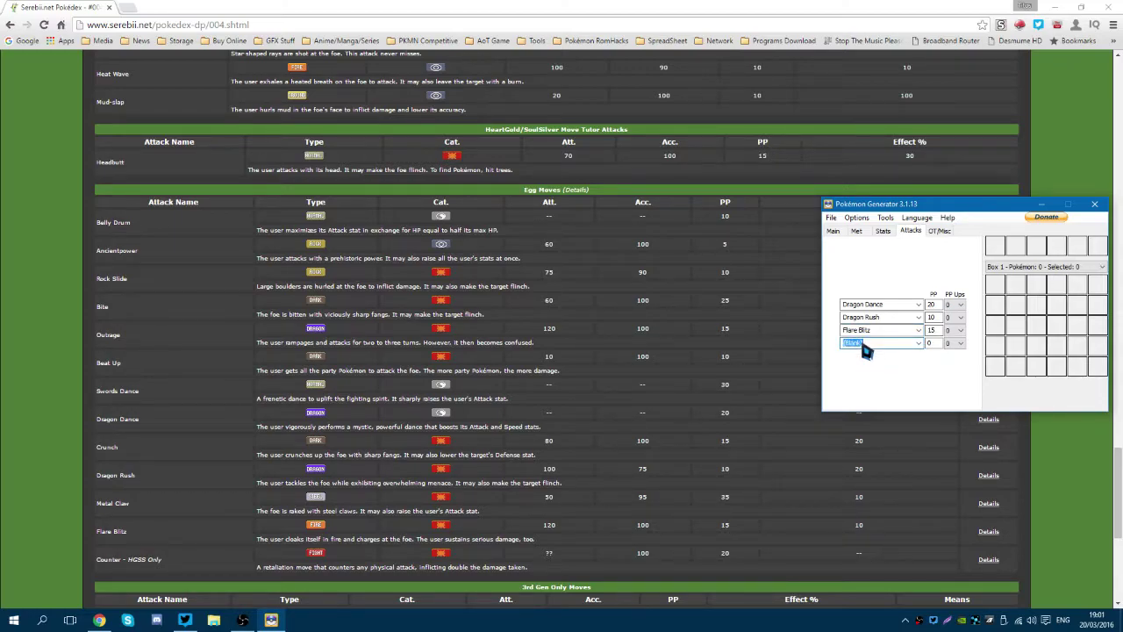
{"action": "type", "text": "Crunch"}
- Check Dragon Dance's PP Ups setting and review the trainer, attack, stat, met and main data of the Charmander egg
{"action": "left_click", "coordinate": [956, 304]}
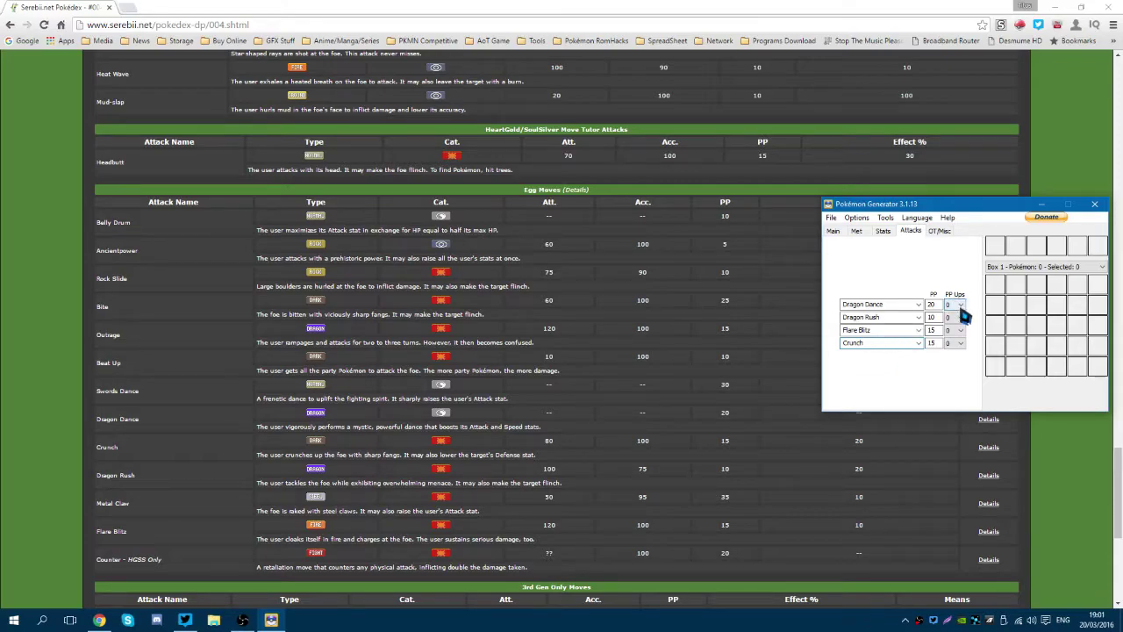
{"action": "left_click", "coordinate": [961, 304]}
{"action": "left_click", "coordinate": [965, 316]}
{"action": "left_click", "coordinate": [939, 230]}
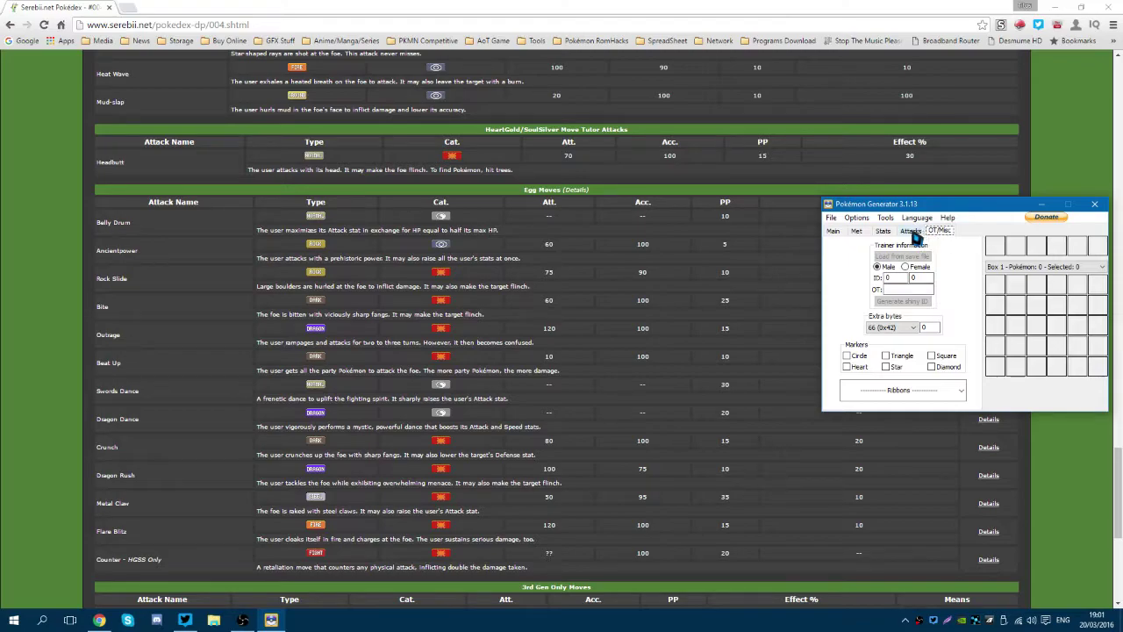
{"action": "left_click", "coordinate": [910, 231]}
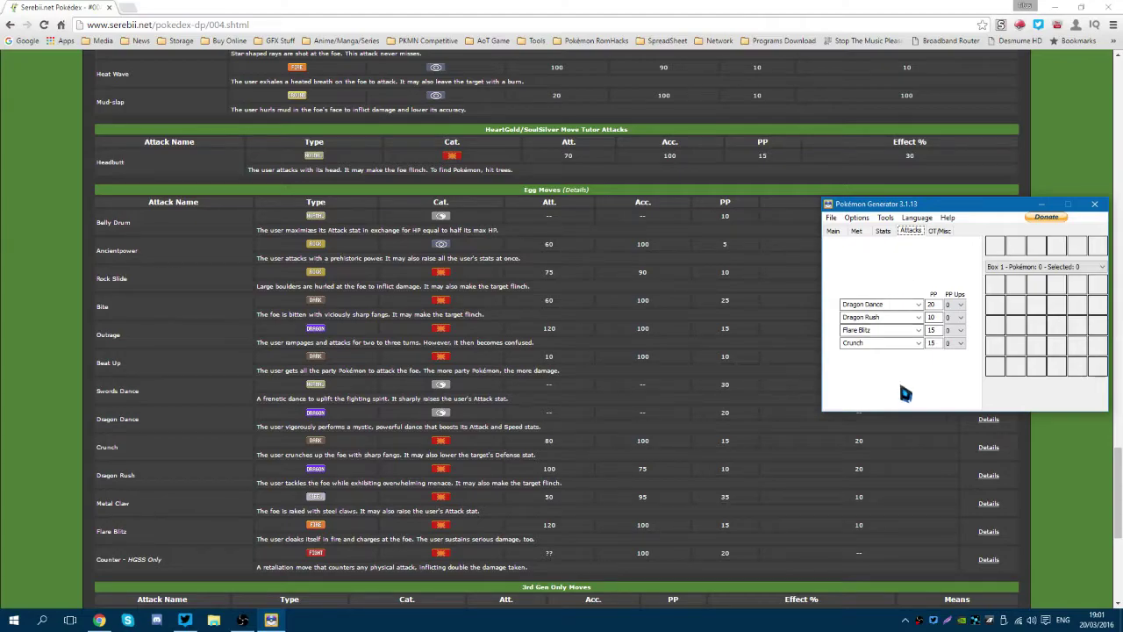
{"action": "left_click", "coordinate": [882, 230]}
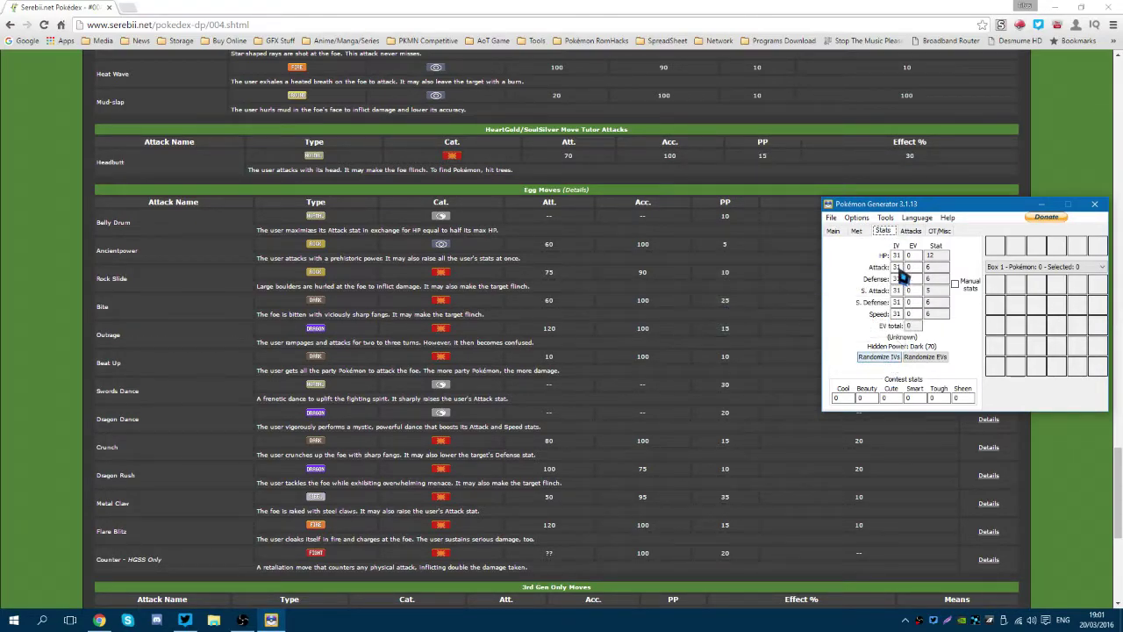
{"action": "left_click", "coordinate": [857, 230]}
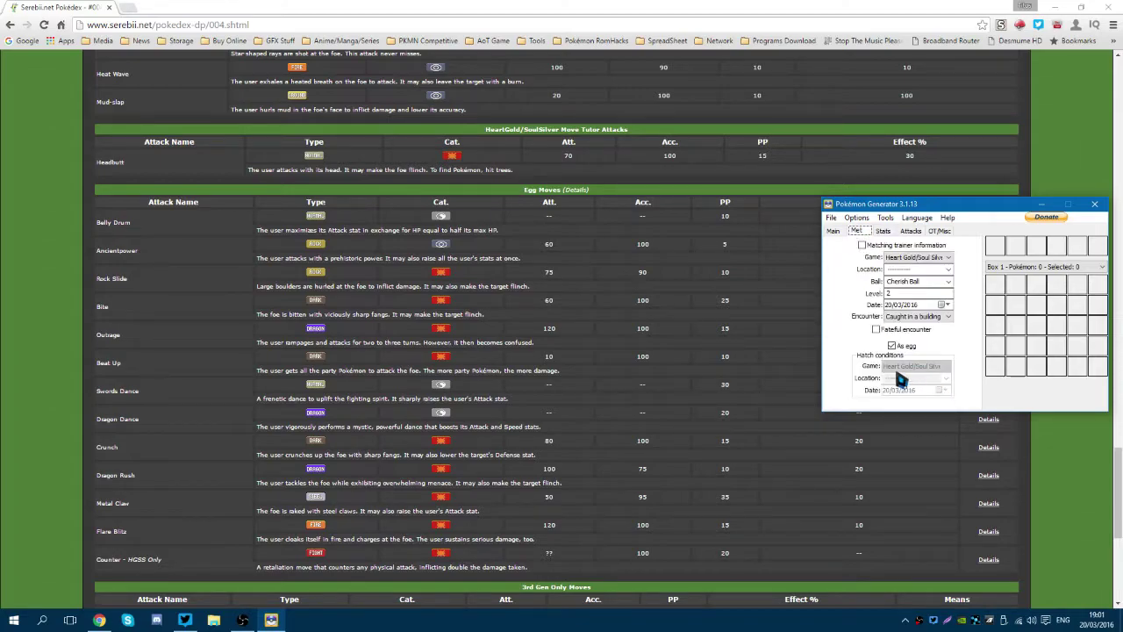
{"action": "left_click", "coordinate": [834, 231]}
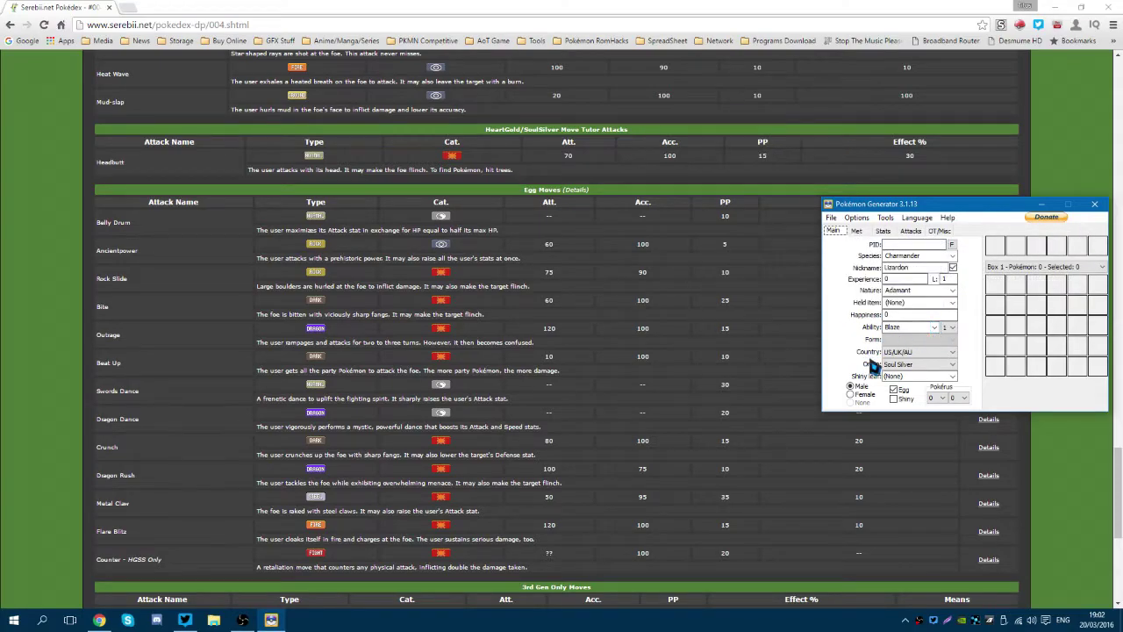
{"action": "left_click", "coordinate": [893, 390]}
- Select Heart Gold/Soul Silver as the target game
{"action": "left_click", "coordinate": [857, 217]}
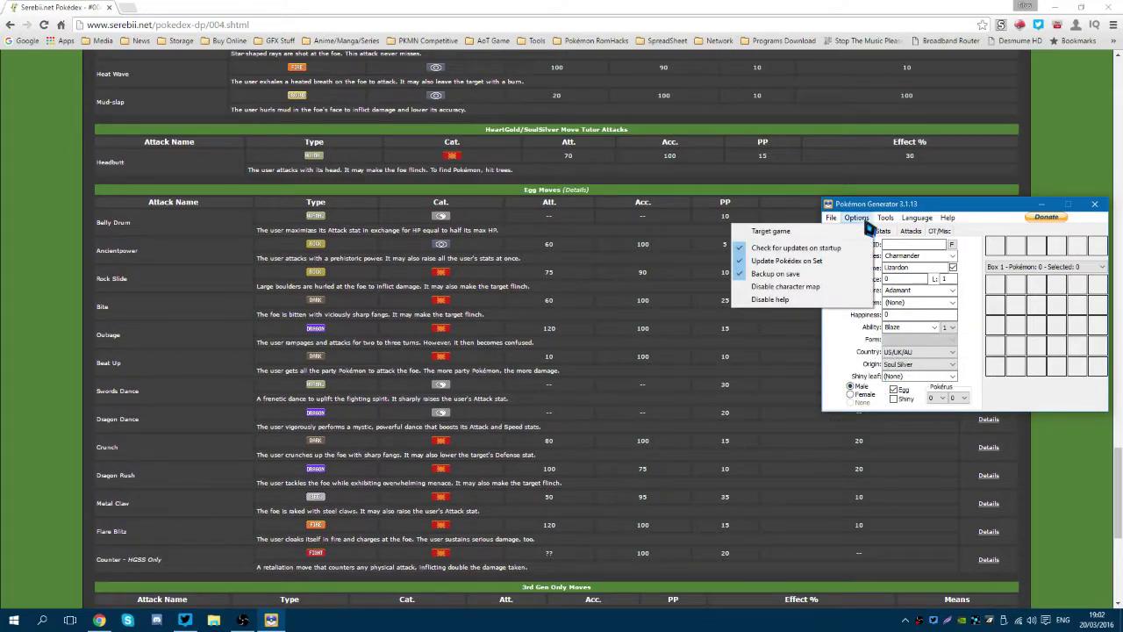
{"action": "mouse_move", "coordinate": [772, 231]}
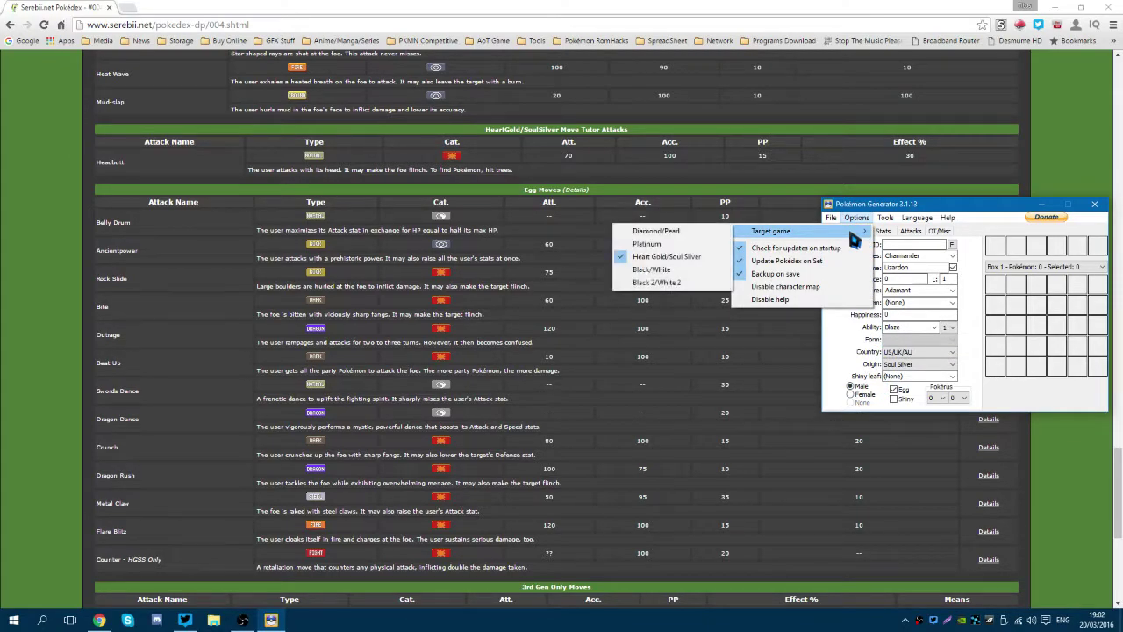
{"action": "left_click", "coordinate": [696, 257]}
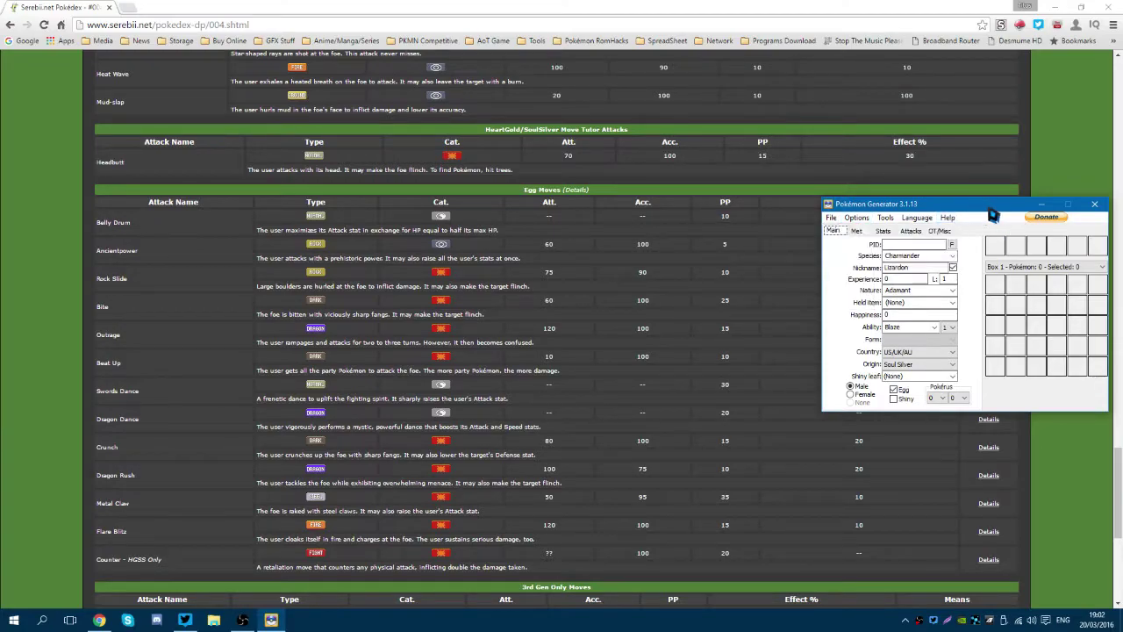
- Move the generator window back over the page and set the Charmander egg into the first slot of Box 1
{"action": "left_click_drag", "start_coordinate": [991, 209], "coordinate": [562, 180]}
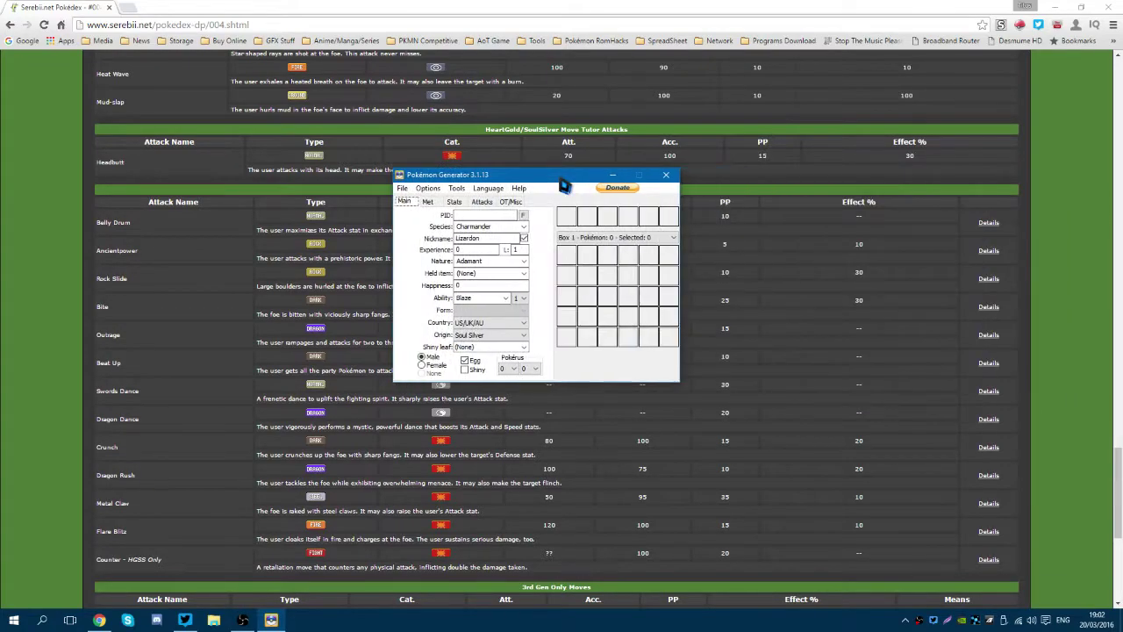
{"action": "right_click", "coordinate": [567, 260]}
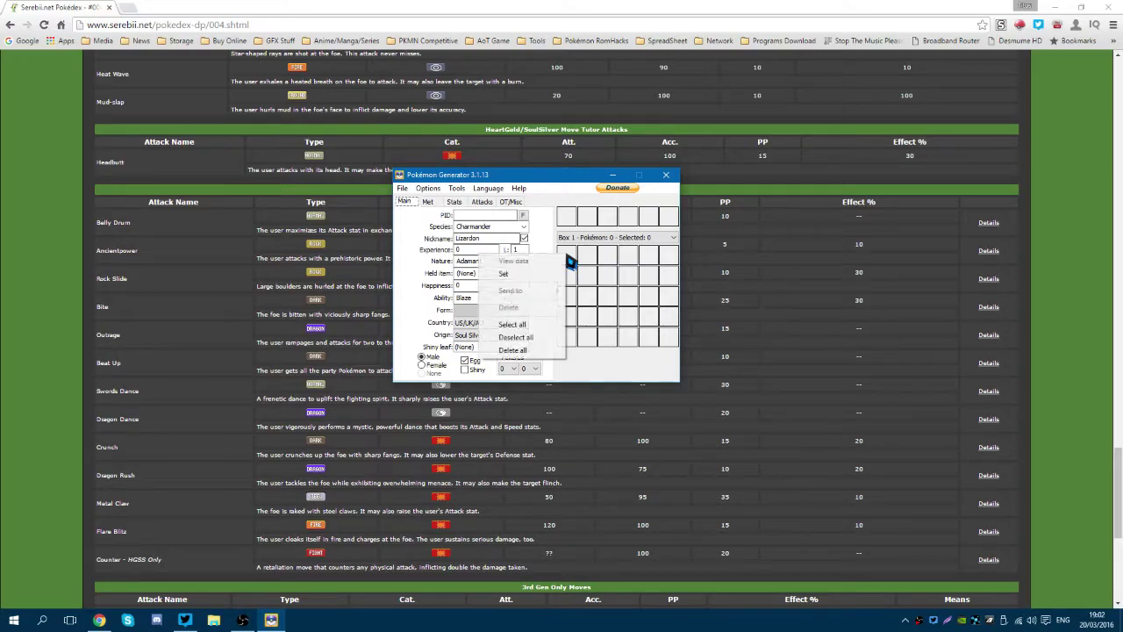
{"action": "left_click", "coordinate": [512, 277]}
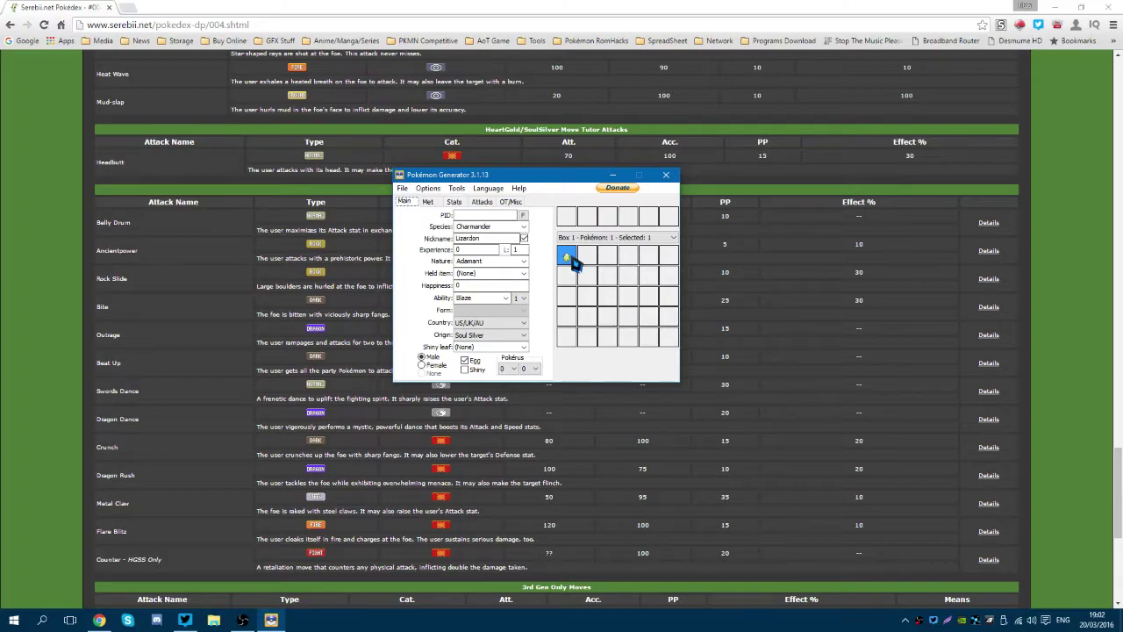
- Save the Charmander egg from the tabs to the Desktop as a 136-byte Pokémon file named egg 1
{"action": "left_click", "coordinate": [401, 187]}
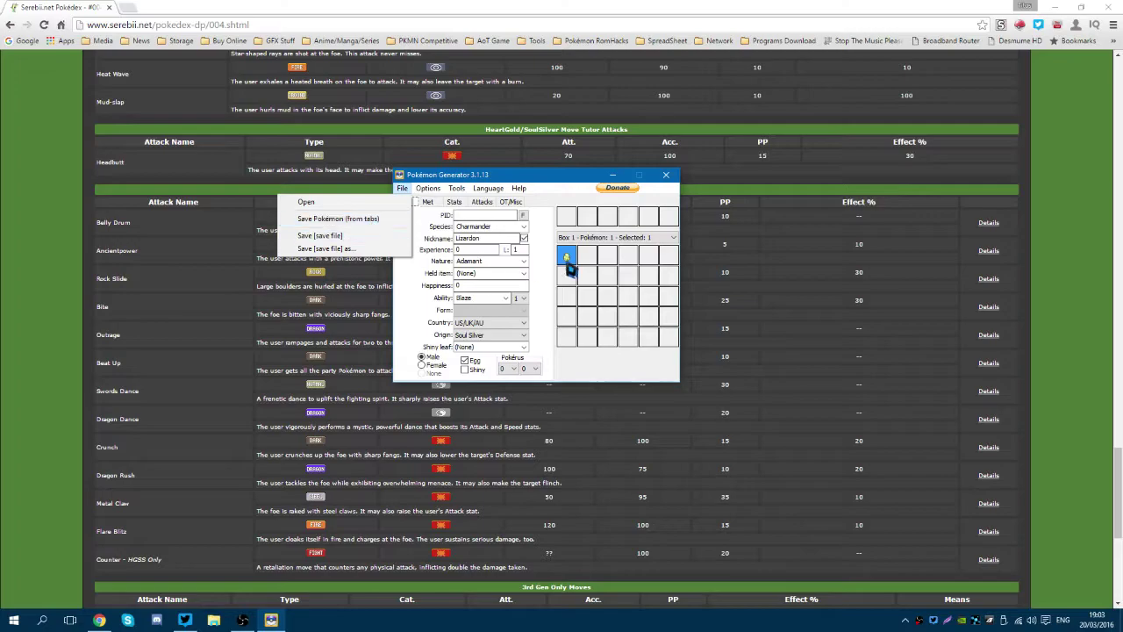
{"action": "left_click", "coordinate": [392, 226]}
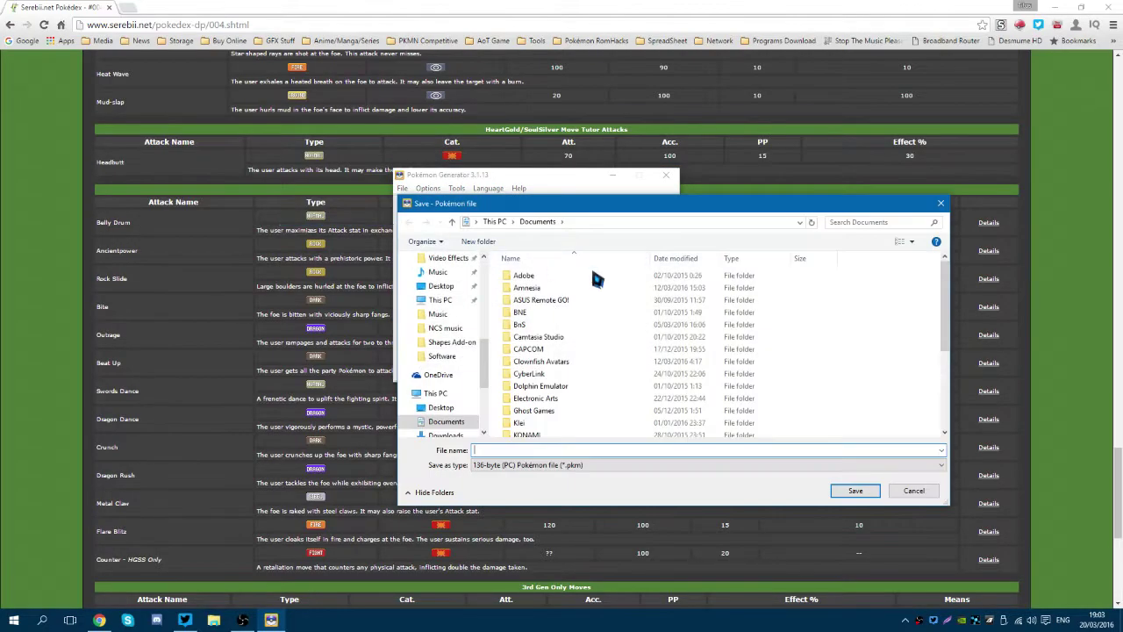
{"action": "left_click", "coordinate": [444, 287]}
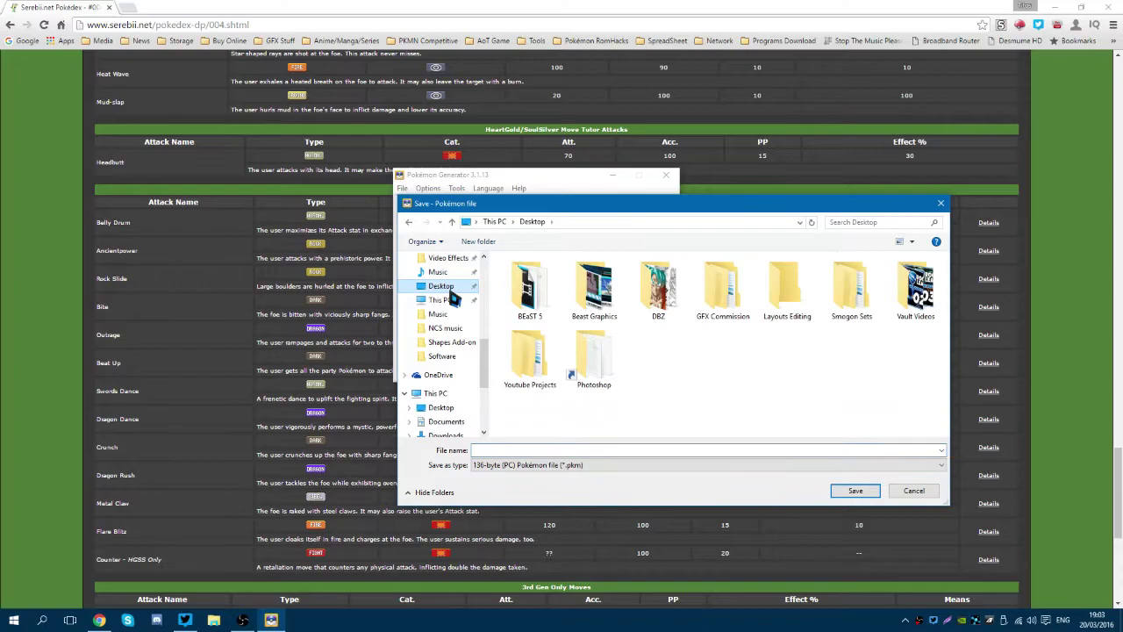
{"action": "left_click", "coordinate": [522, 452]}
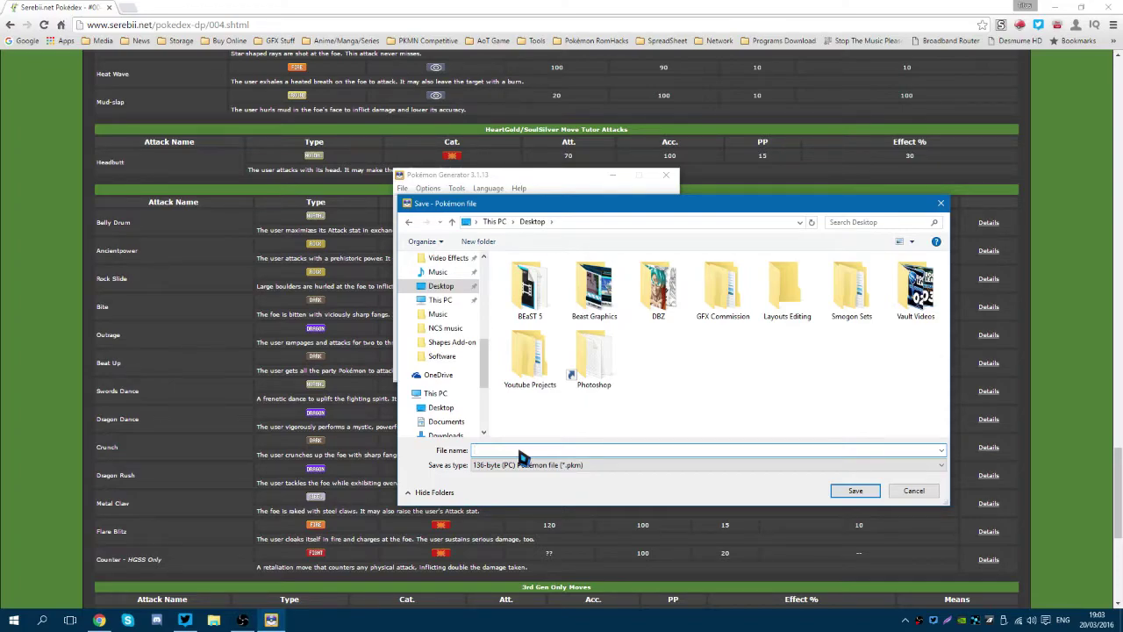
{"action": "type", "text": "pkmn 1"}
{"action": "left_click", "coordinate": [856, 491]}
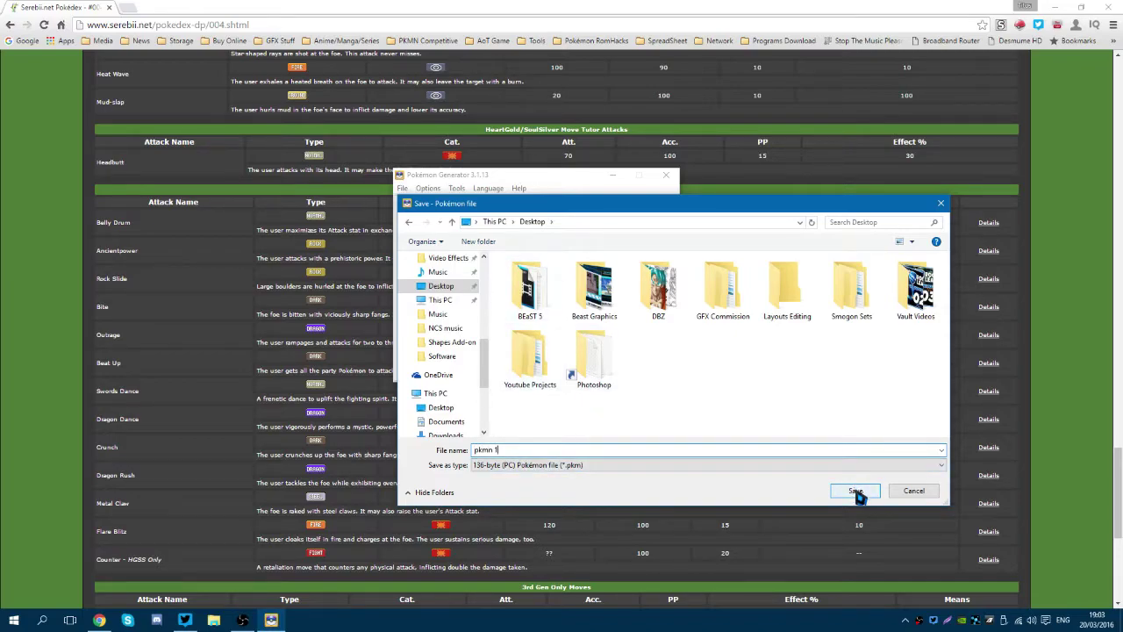
{"action": "left_click_drag", "start_coordinate": [500, 450], "coordinate": [447, 454]}
{"action": "type", "text": "egg 1"}
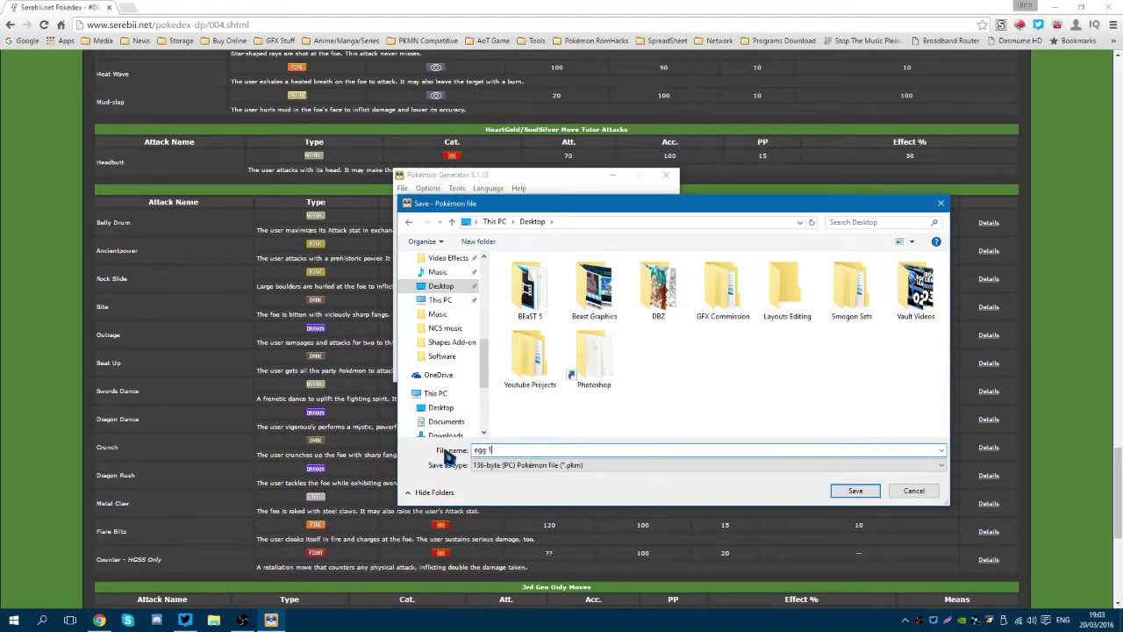
{"action": "key", "text": "Return"}
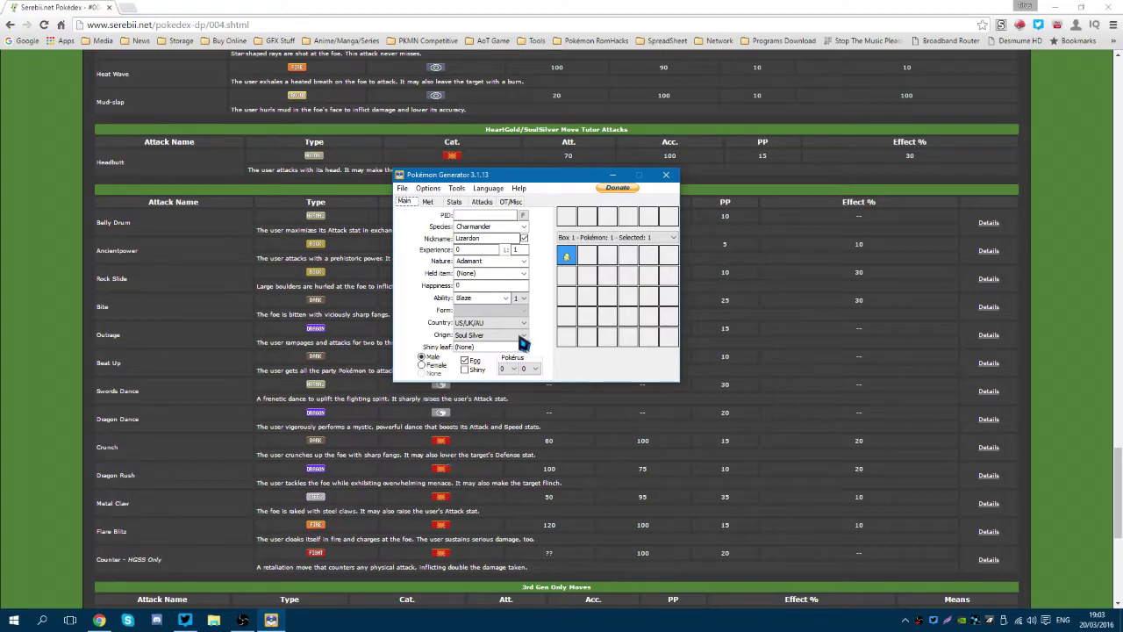
- Minimise the browser and move the egg 1.pkm file across the desktop to just beside the generator window
{"action": "left_click", "coordinate": [1058, 8]}
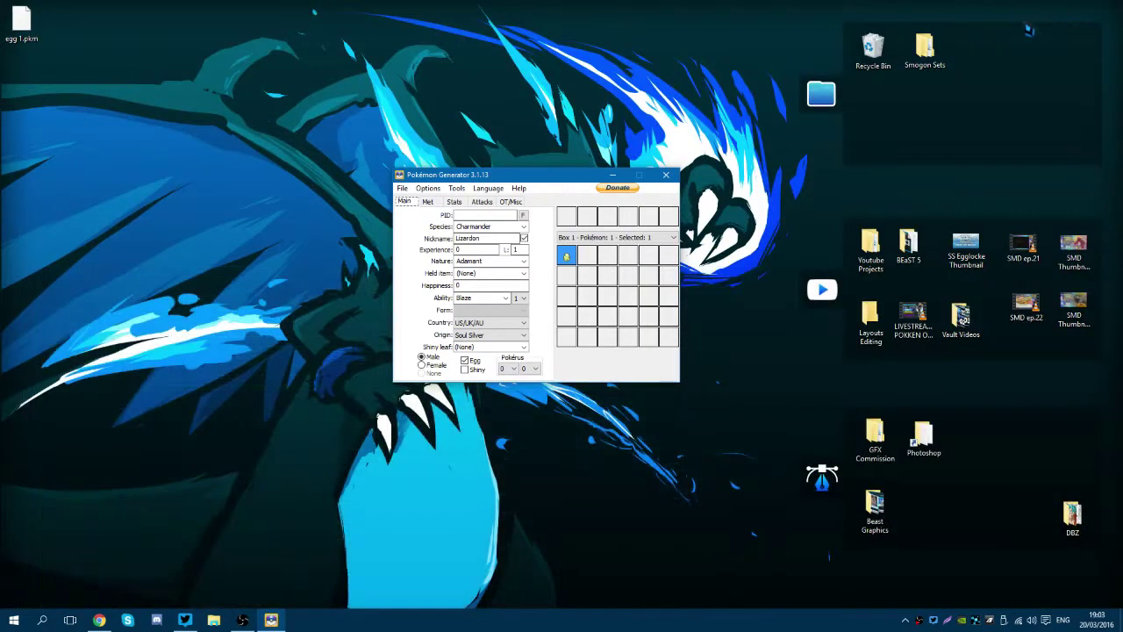
{"action": "left_click", "coordinate": [21, 24]}
{"action": "left_click_drag", "start_coordinate": [23, 22], "coordinate": [205, 145]}
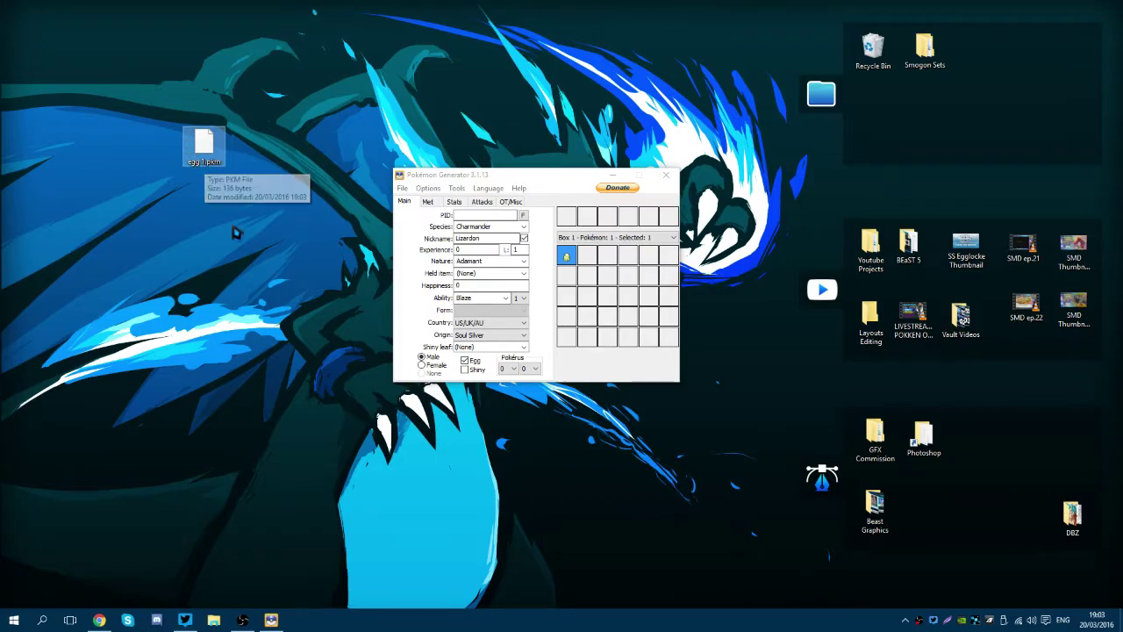
{"action": "left_click", "coordinate": [15, 621]}
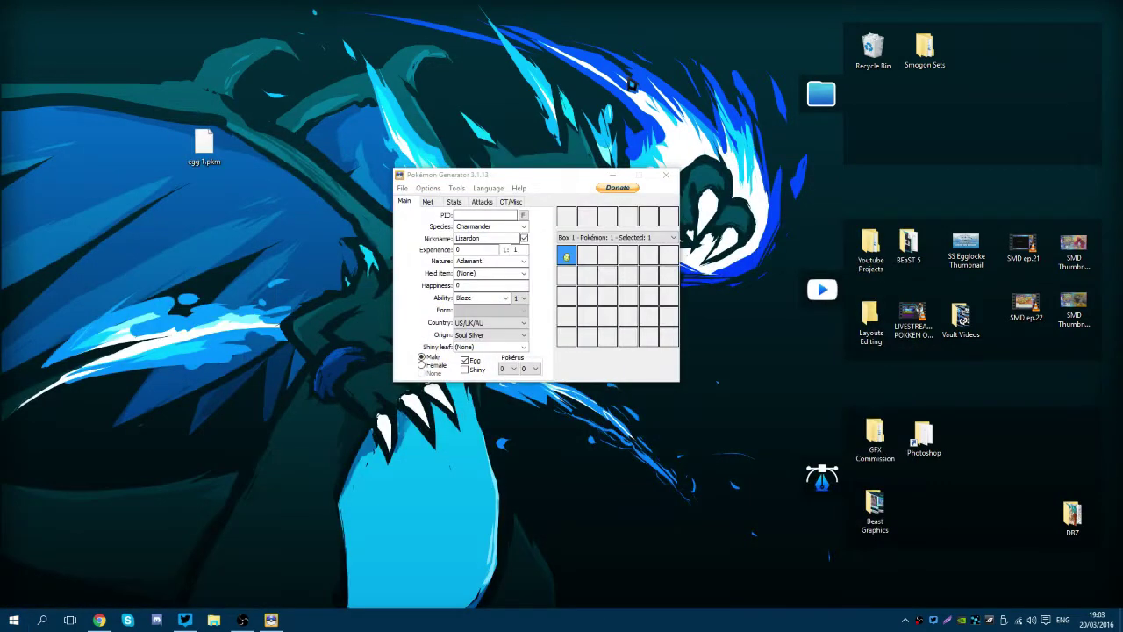
{"action": "left_click", "coordinate": [634, 86]}
{"action": "left_click_drag", "start_coordinate": [211, 148], "coordinate": [261, 231]}
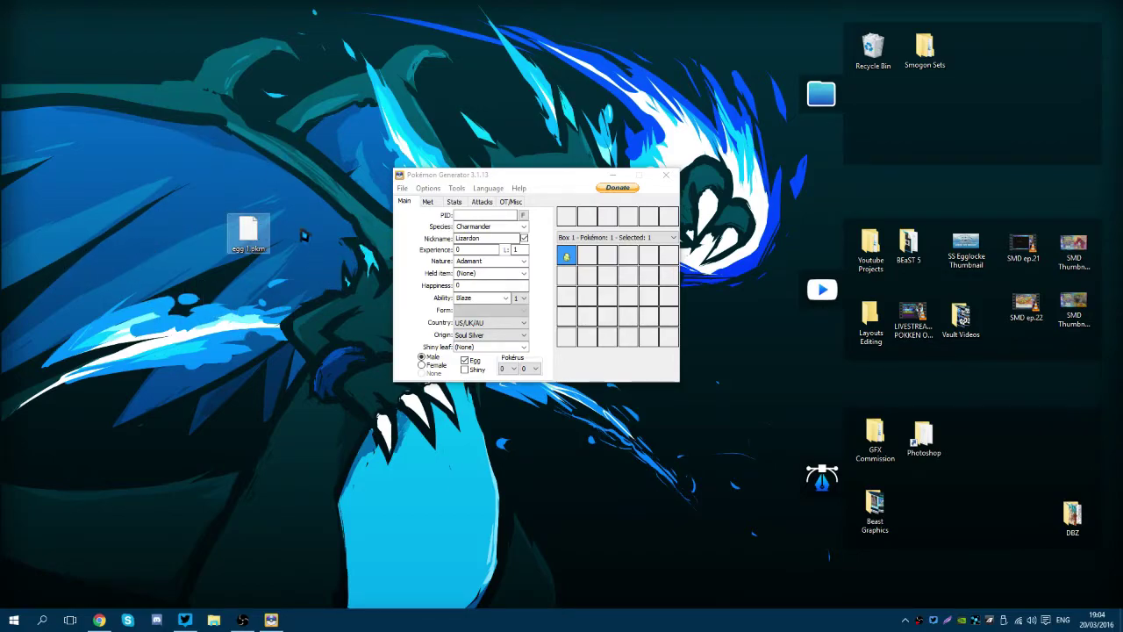
{"action": "left_click", "coordinate": [298, 233]}
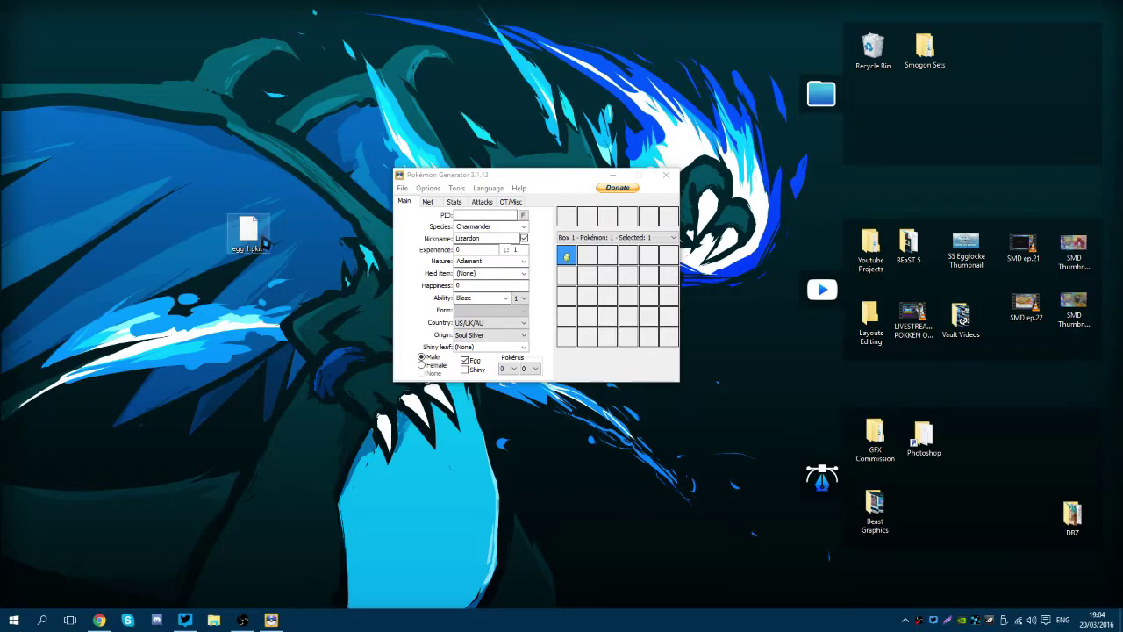
{"action": "left_click_drag", "start_coordinate": [244, 234], "coordinate": [340, 212]}
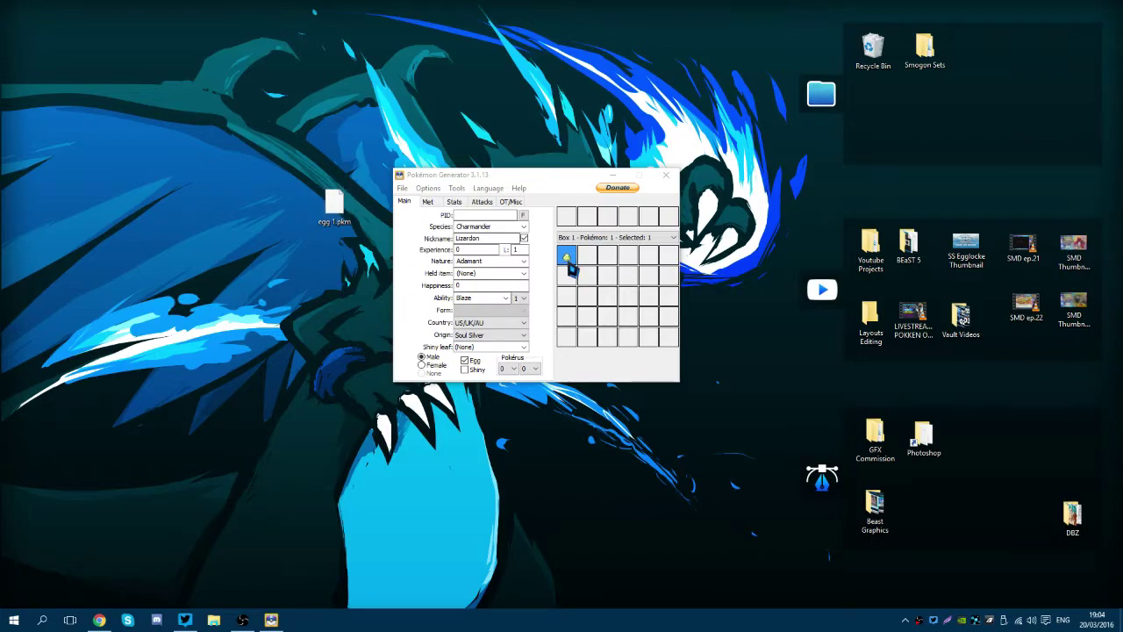
- Set the current Charmander egg data into the first slot of Box 1 again
{"action": "left_click", "coordinate": [511, 227]}
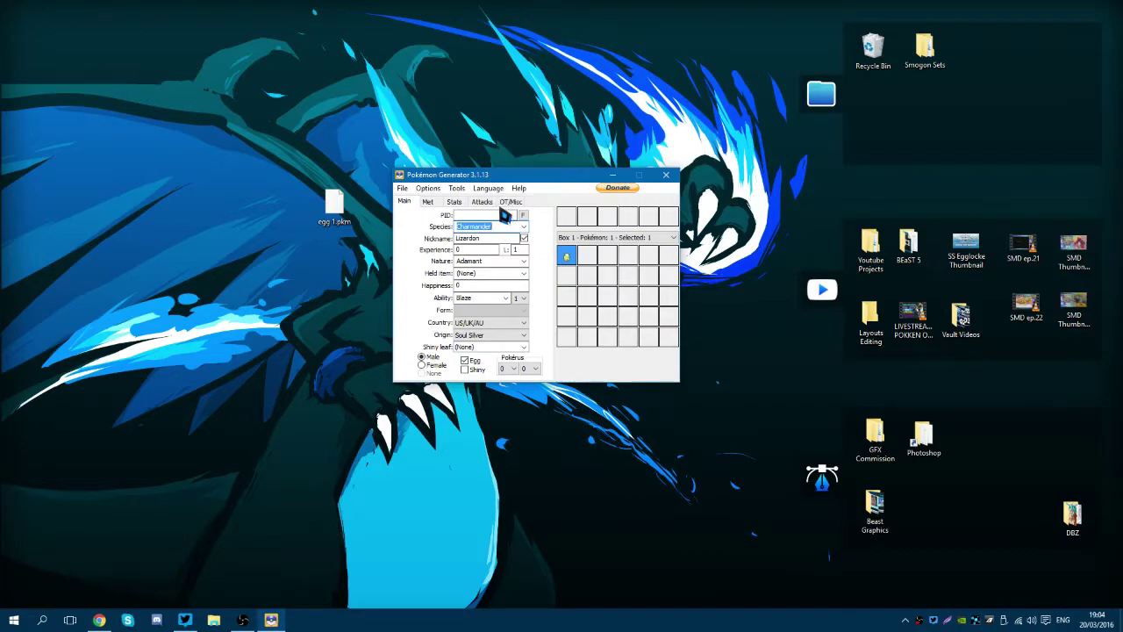
{"action": "right_click", "coordinate": [574, 260]}
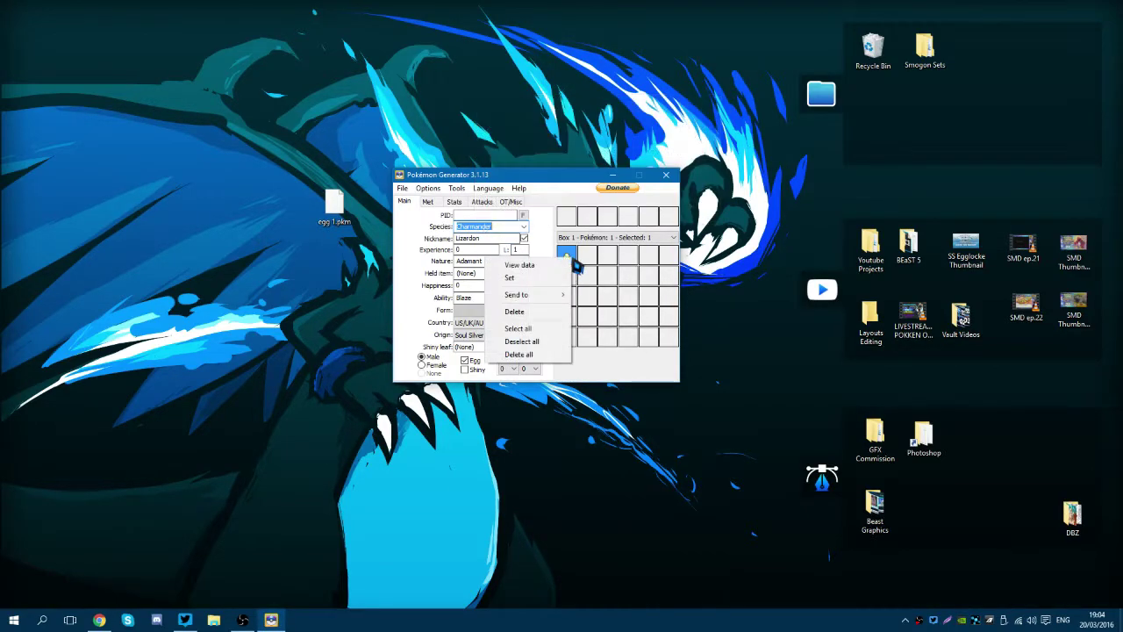
{"action": "left_click", "coordinate": [557, 277]}
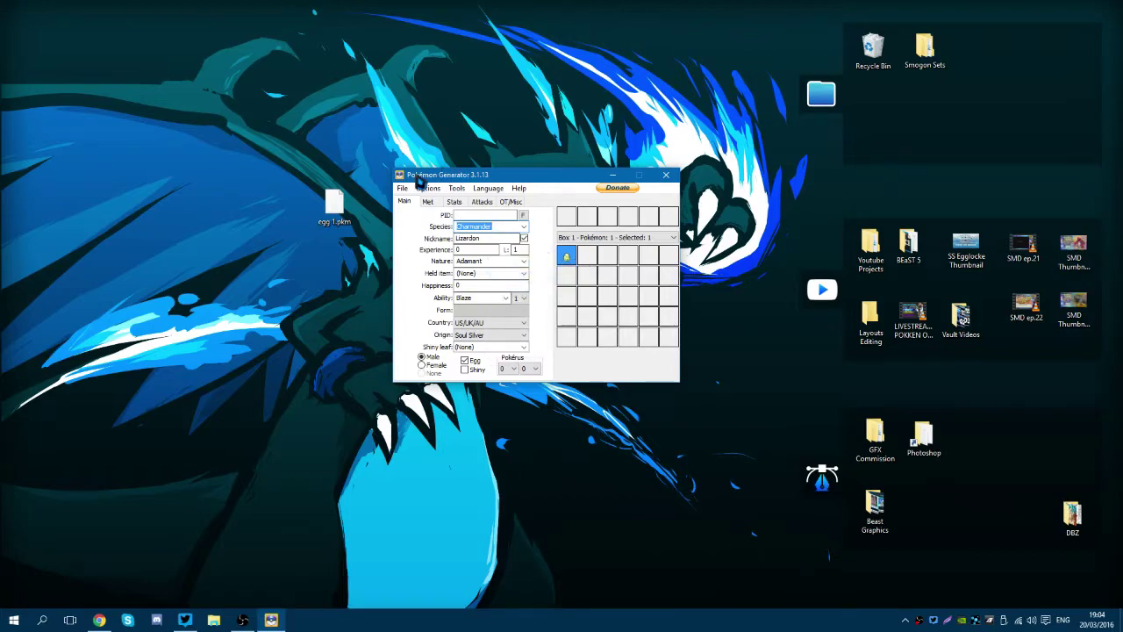